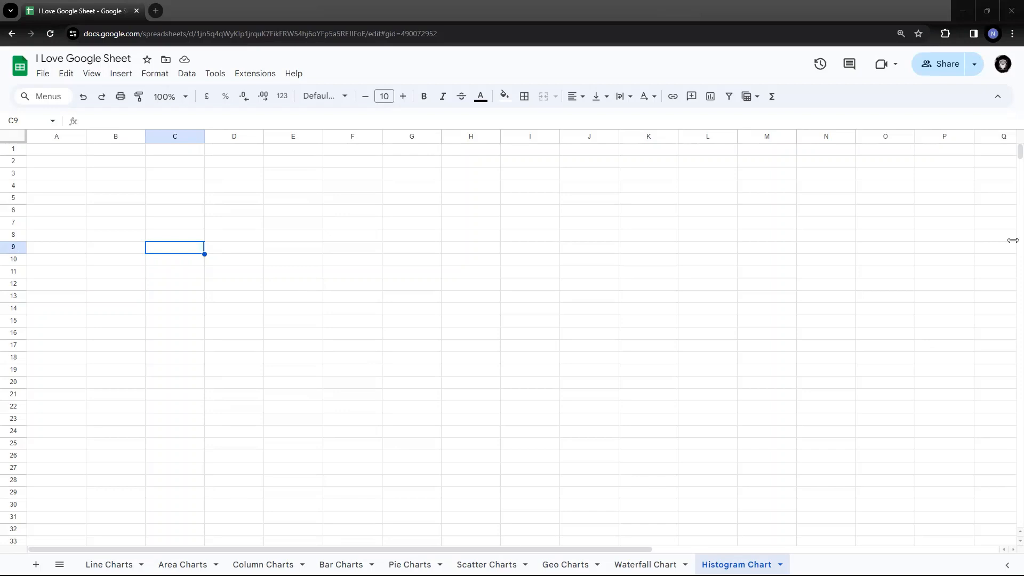
Paste the copied Test scores column into the sheet starting at cell B2.
click(103, 162)
key(ctrl+v)
click(249, 233)
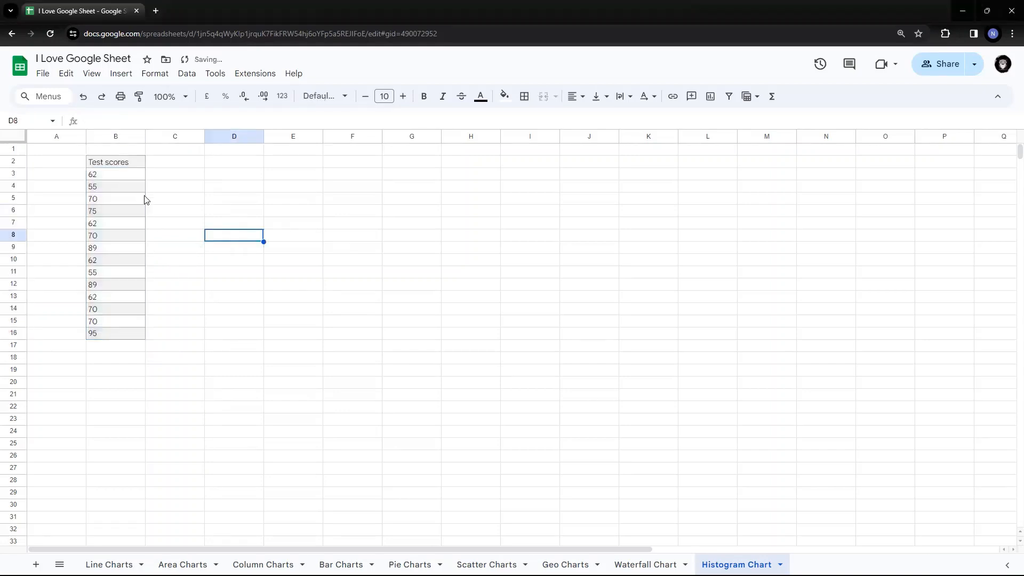
drag(117, 177, 128, 345)
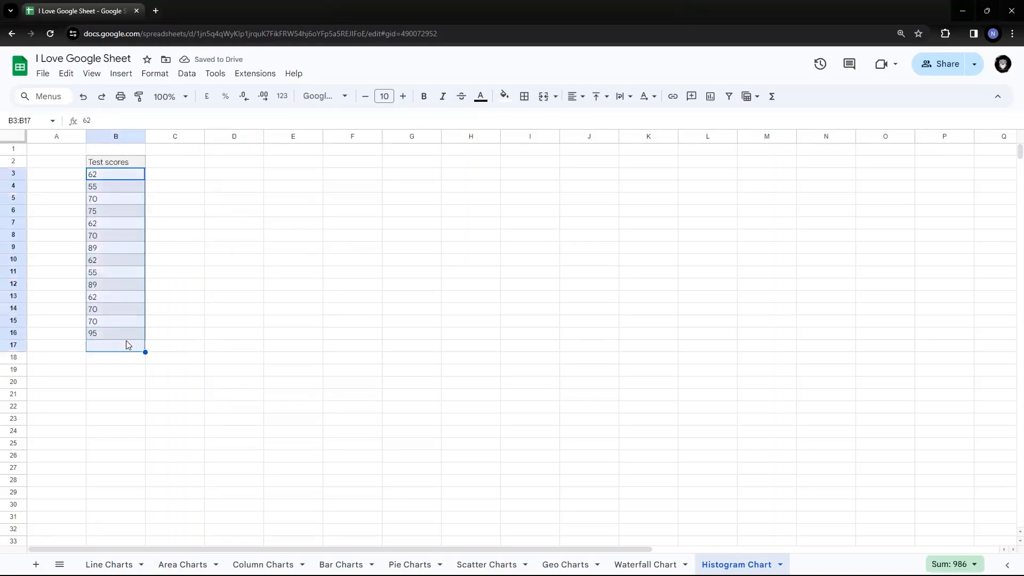
click(170, 311)
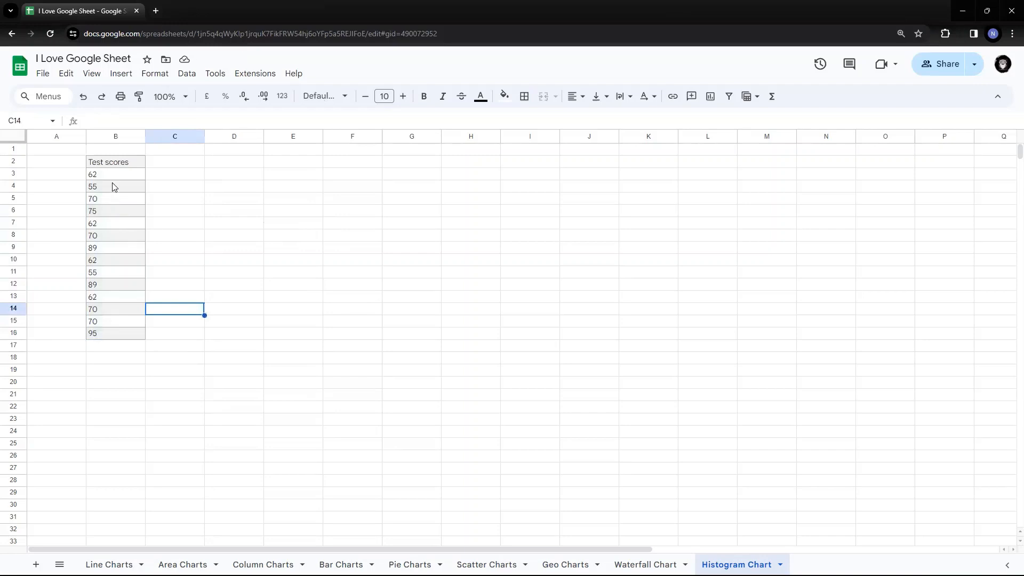
drag(114, 178, 115, 204)
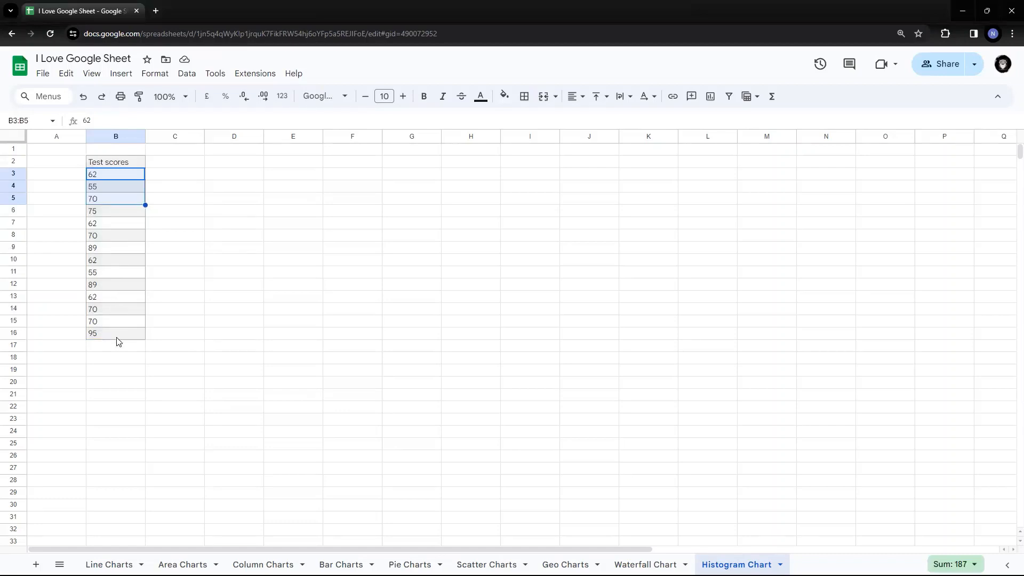
click(113, 364)
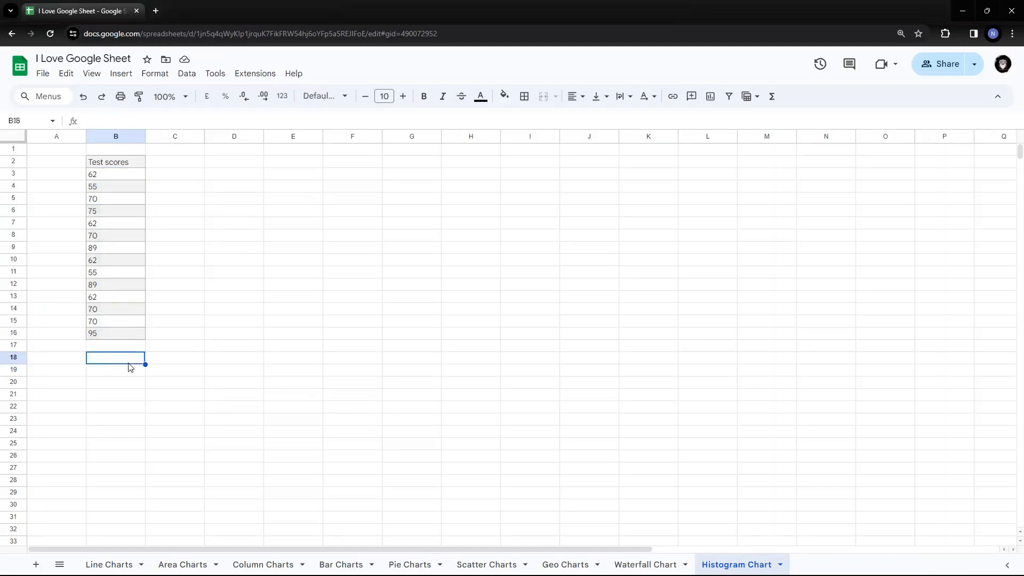
click(199, 301)
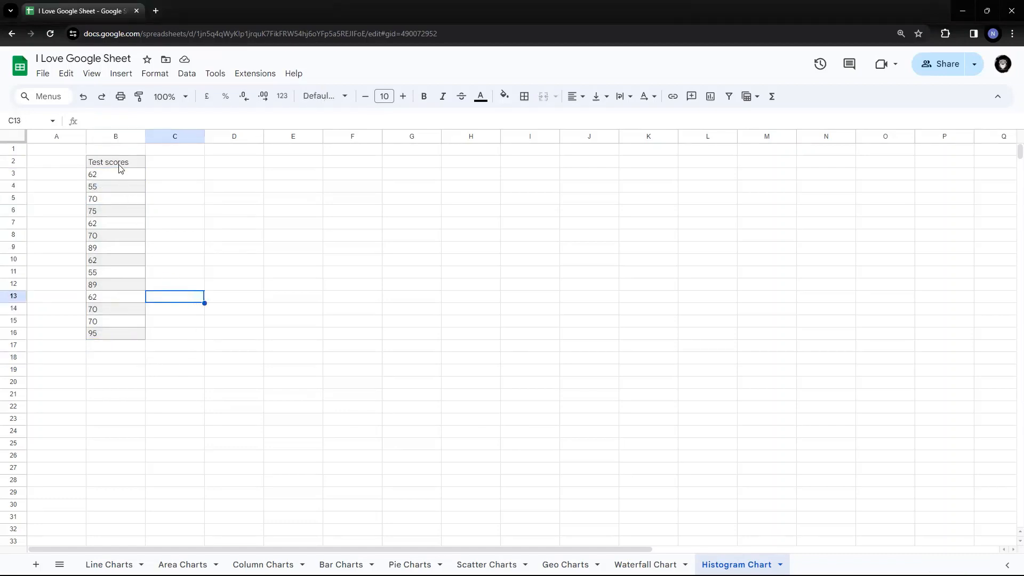
Insert a histogram chart from the Test scores data in B2:B16.
drag(120, 163, 119, 337)
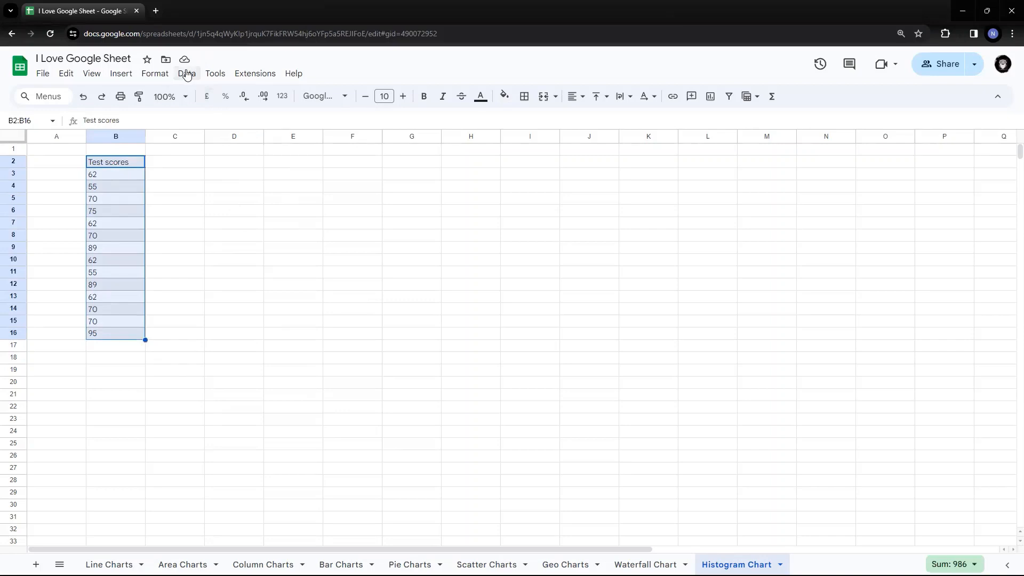
click(119, 73)
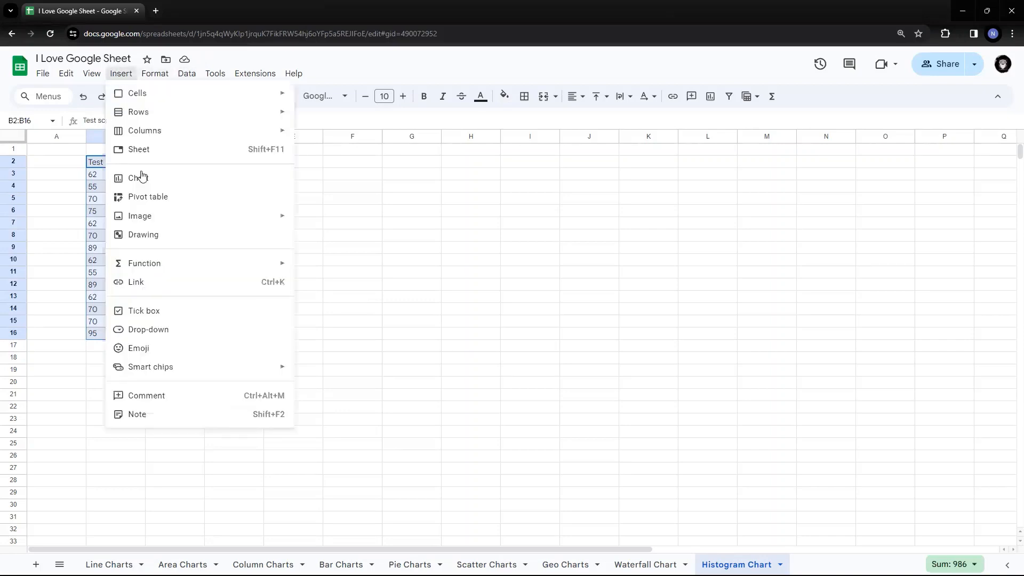
click(159, 182)
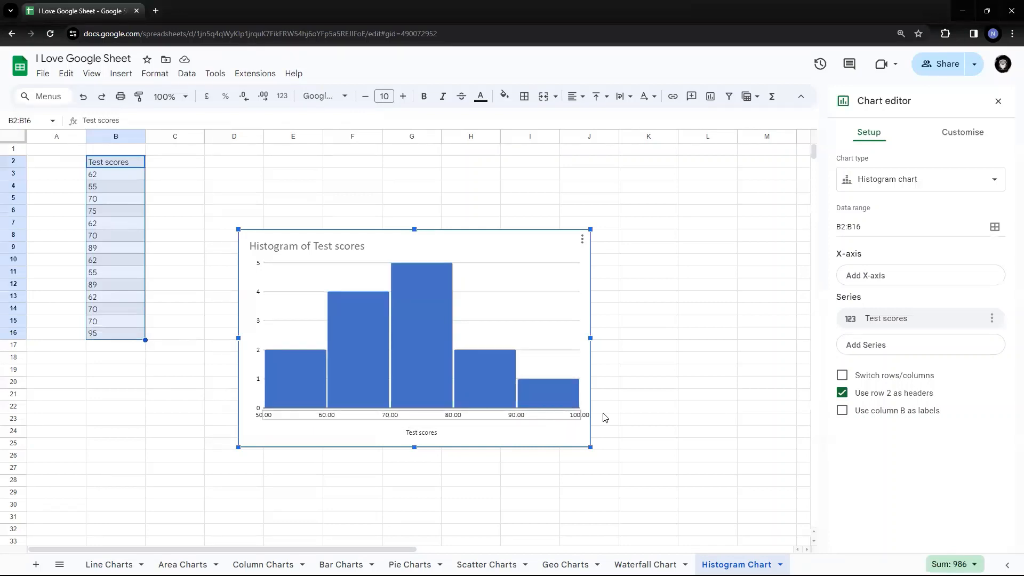
Examine the histogram's customisation options for the series, the legend and the chart style.
click(959, 136)
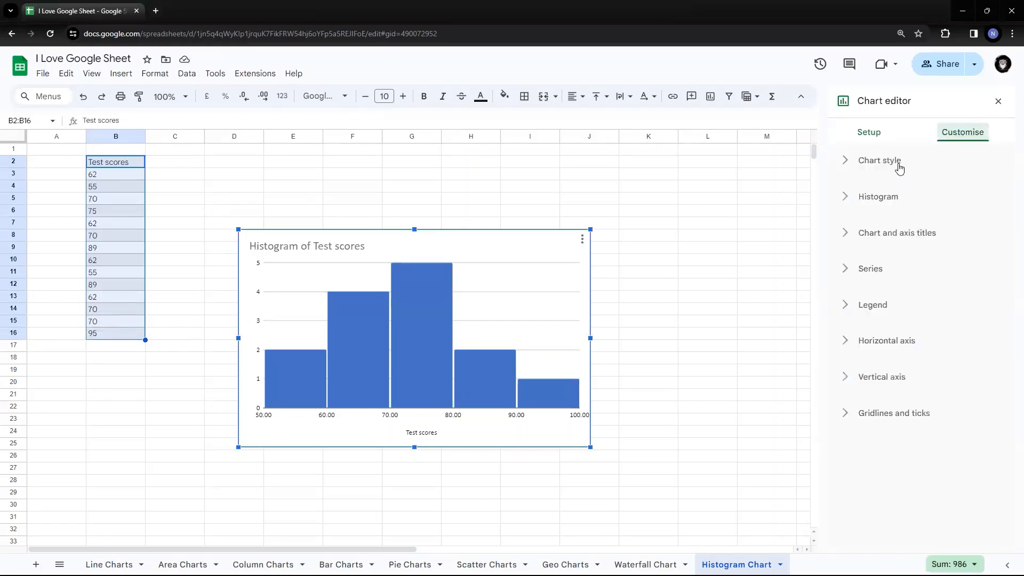
click(882, 271)
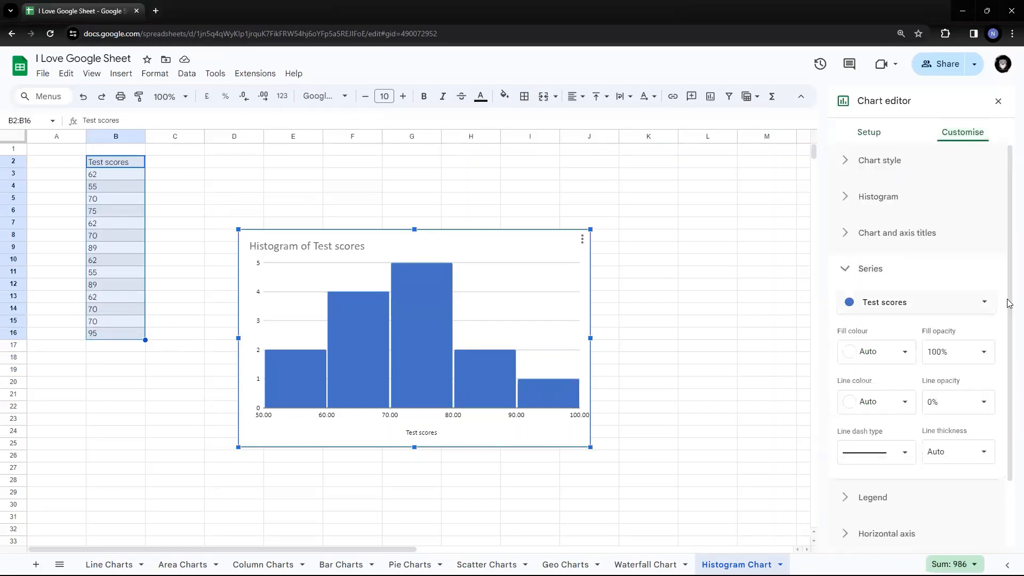
scroll(971, 303, down, 2)
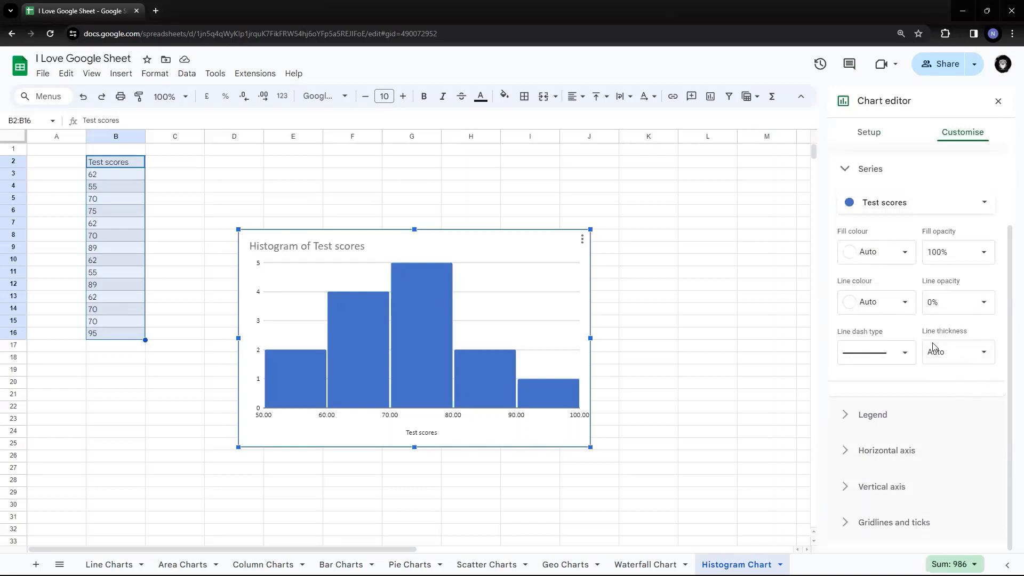
scroll(910, 312, up, 2)
scroll(910, 311, down, 2)
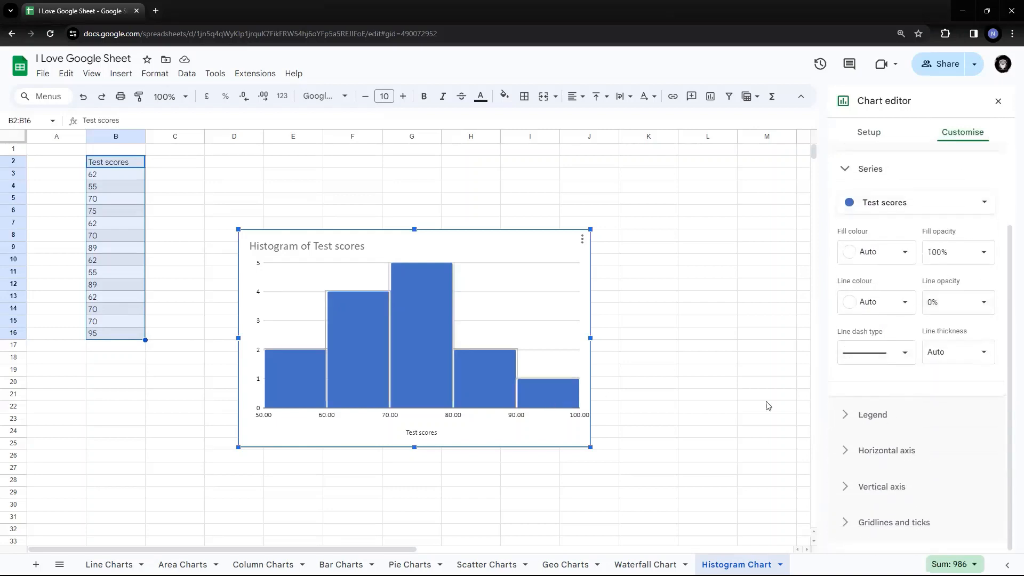
click(879, 418)
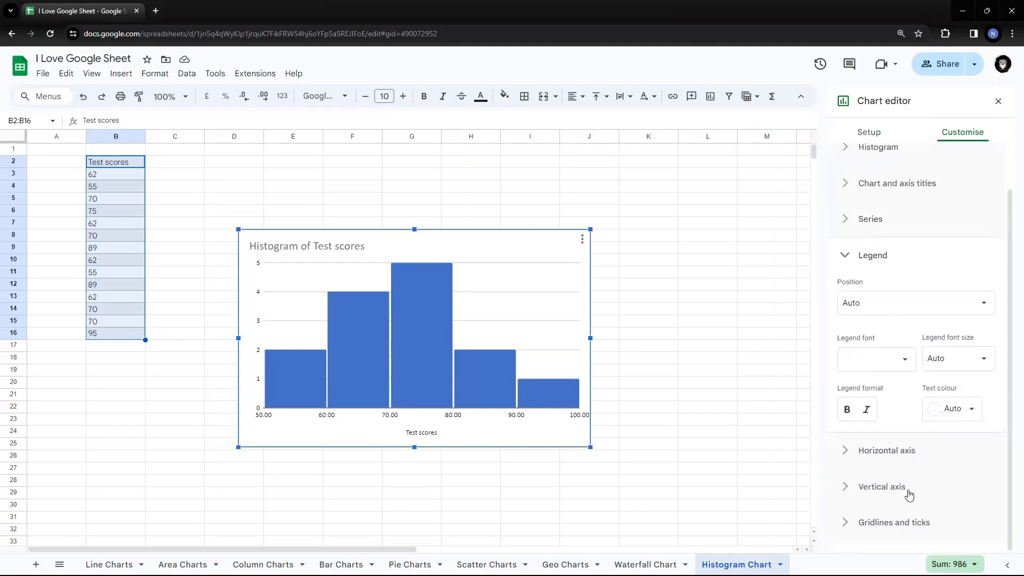
scroll(925, 336, up, 2)
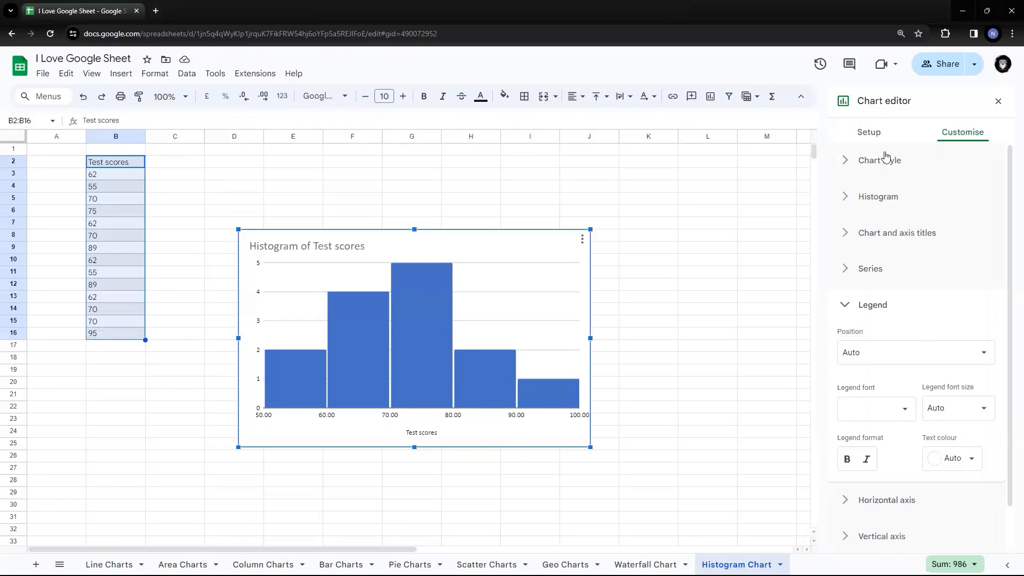
click(879, 160)
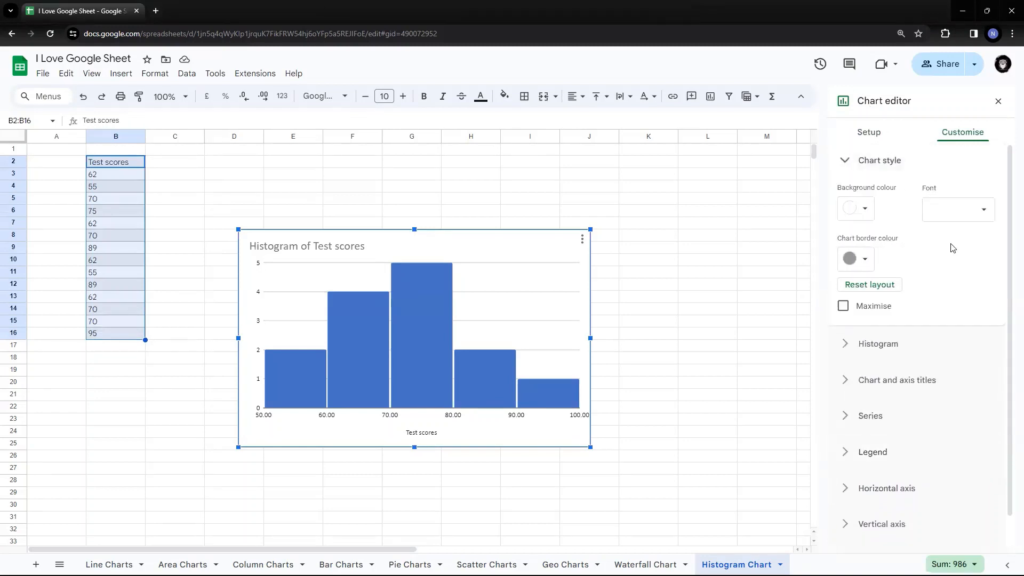
Try using column B as labels in the chart setup and switch the option back off.
click(875, 137)
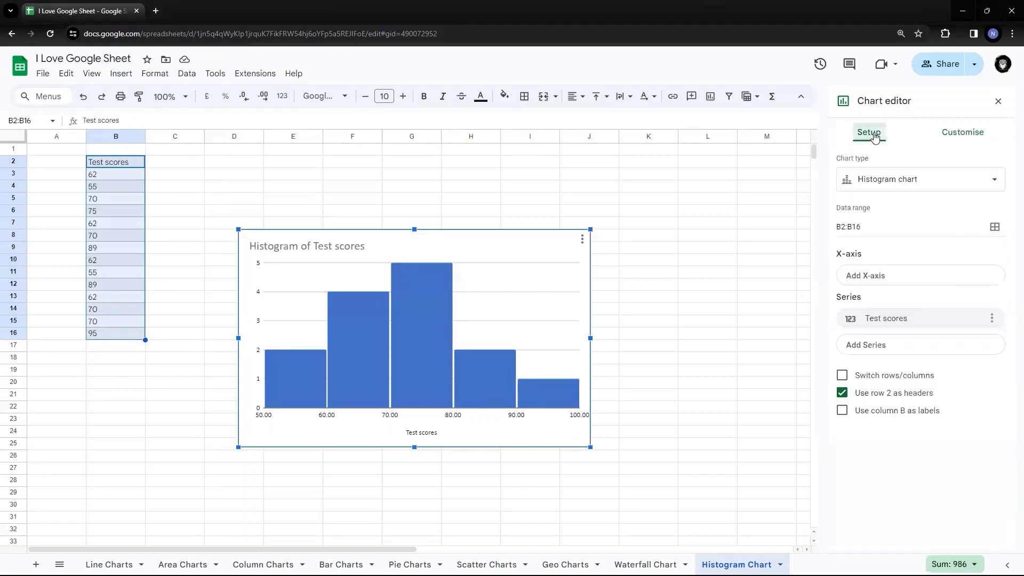
click(841, 412)
click(841, 411)
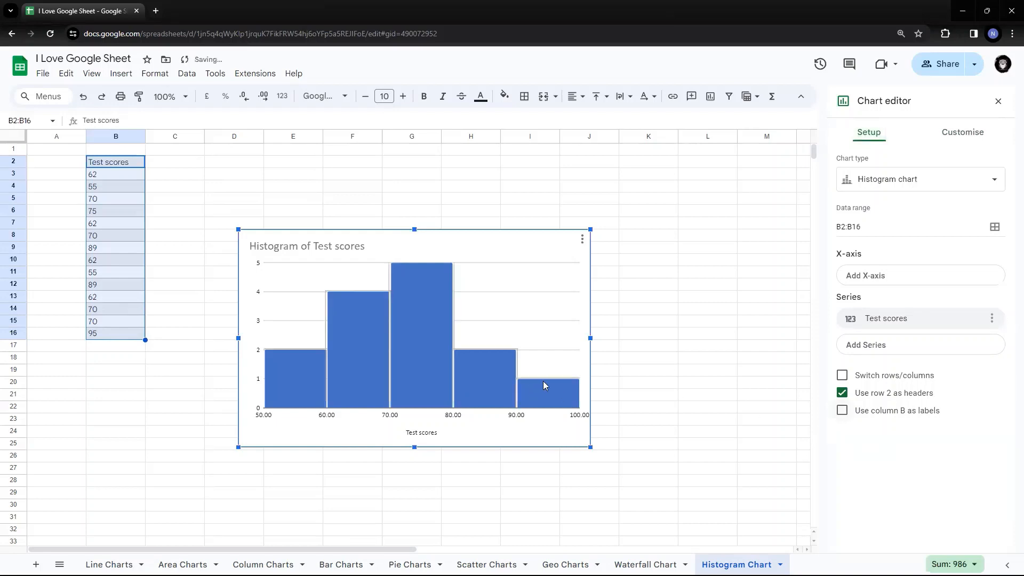
Open the formatting options of the Test scores series directly from the histogram's bars.
right_click(543, 377)
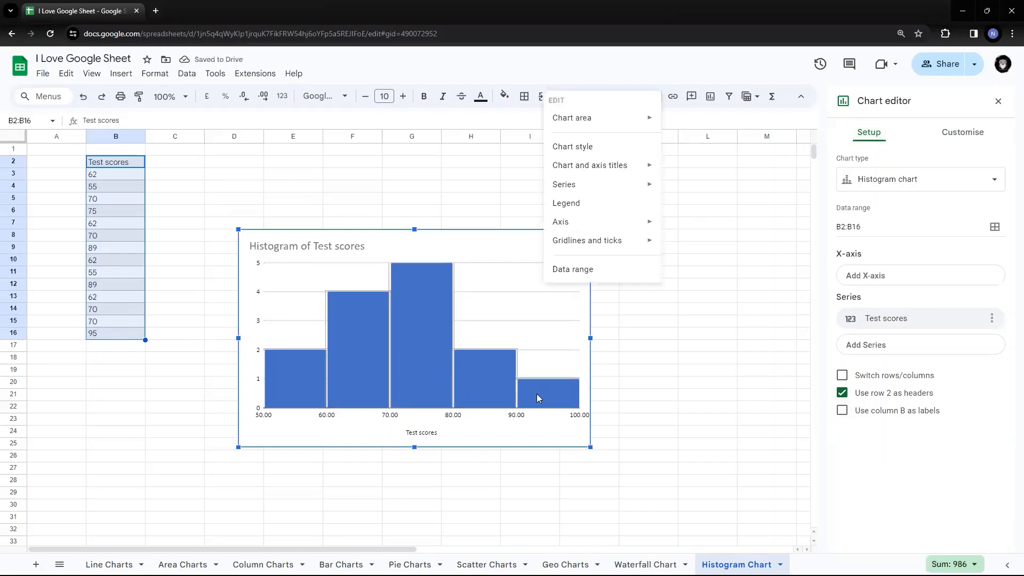
mouse_move(606, 167)
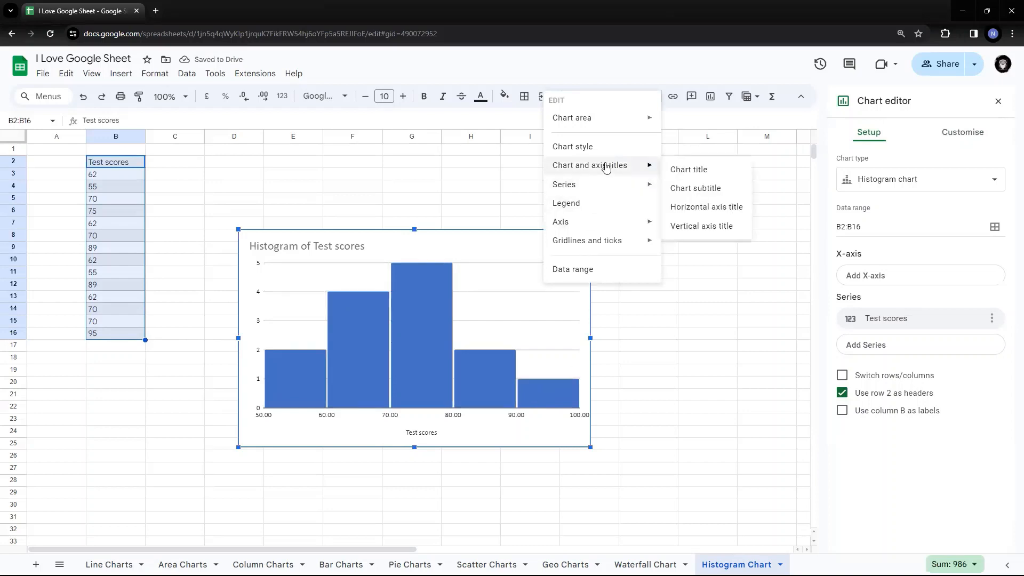
mouse_move(606, 189)
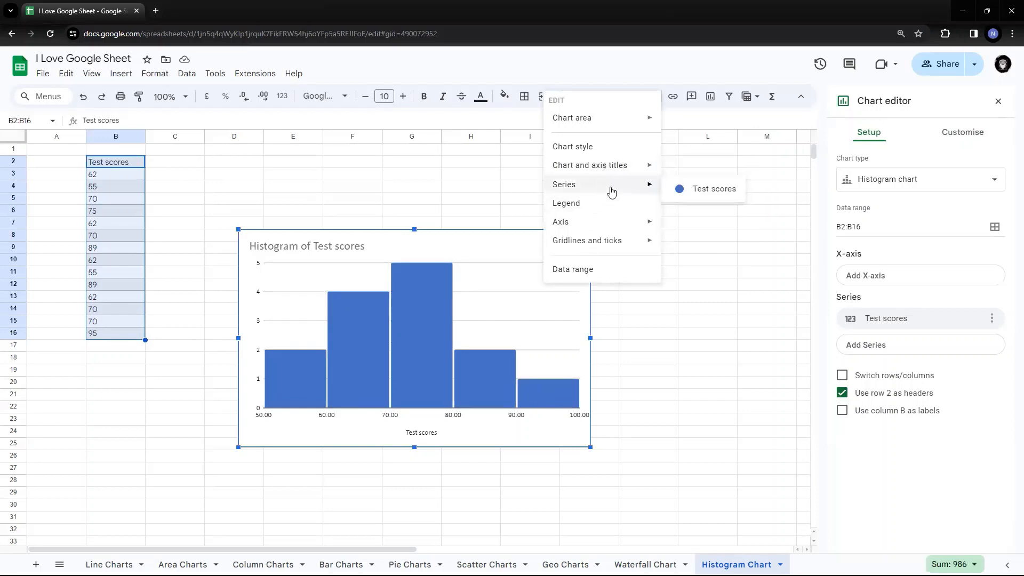
click(708, 189)
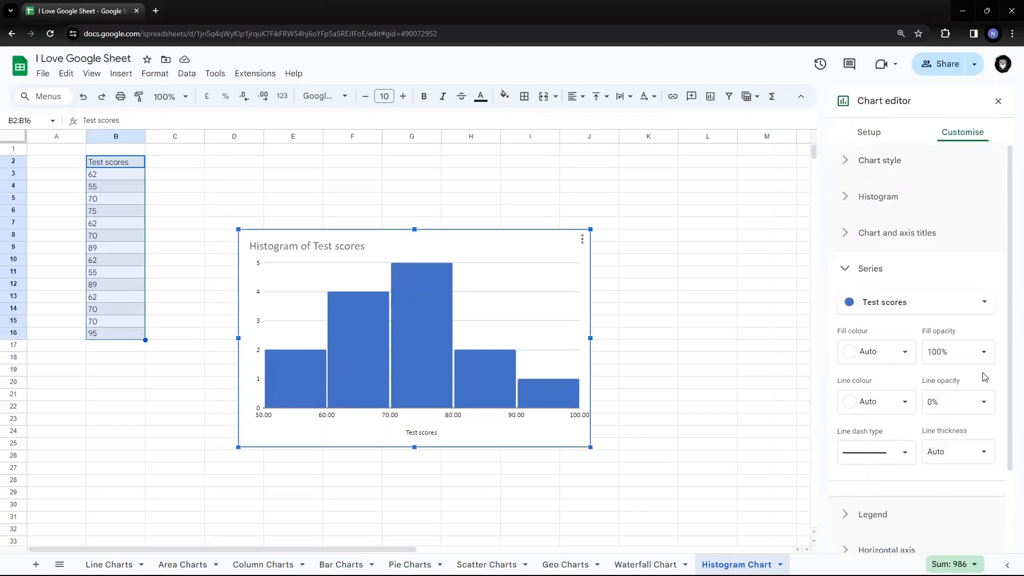
Try showing item dividers in the histogram bars and turn them back off.
click(891, 205)
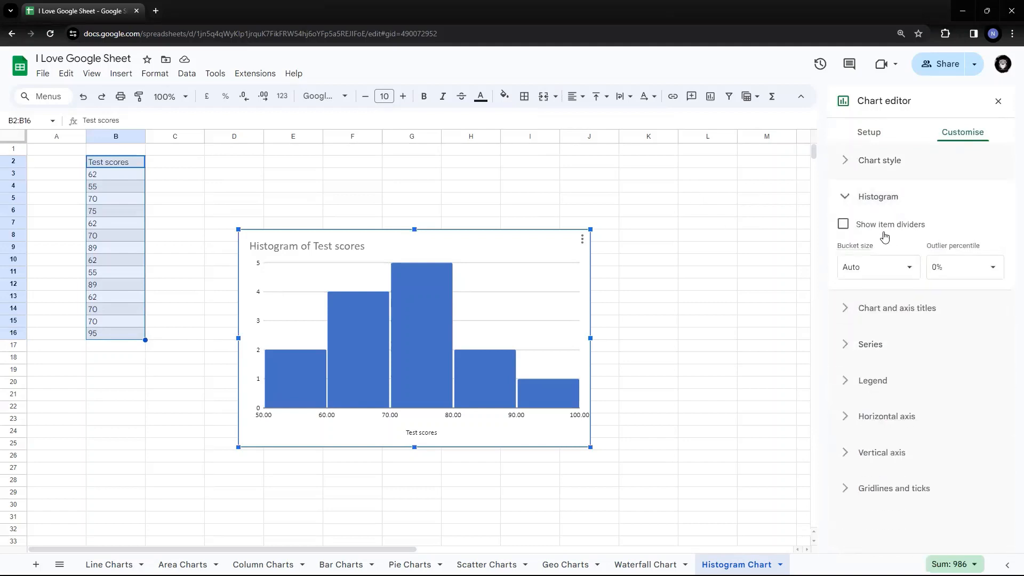
click(843, 225)
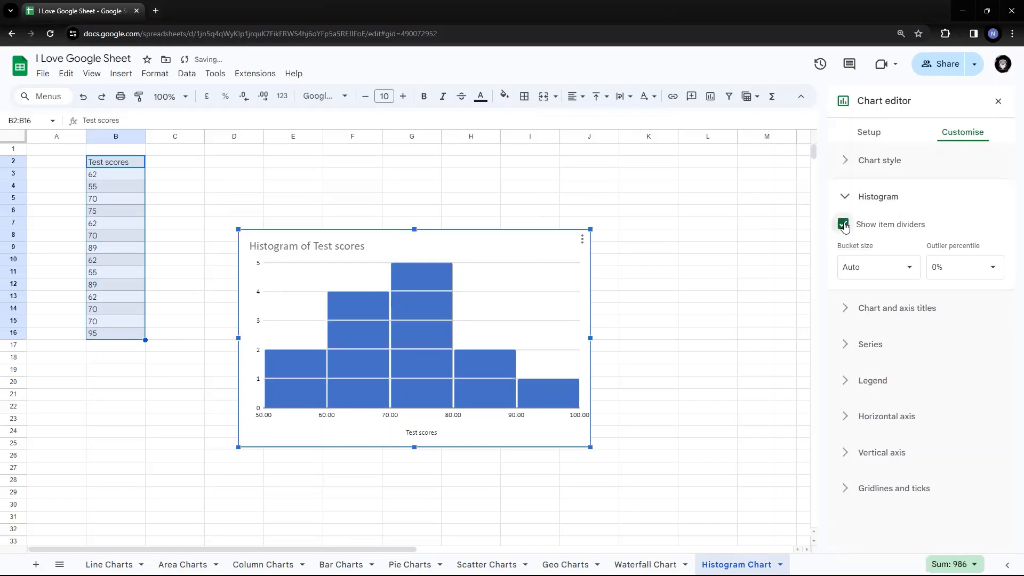
click(843, 224)
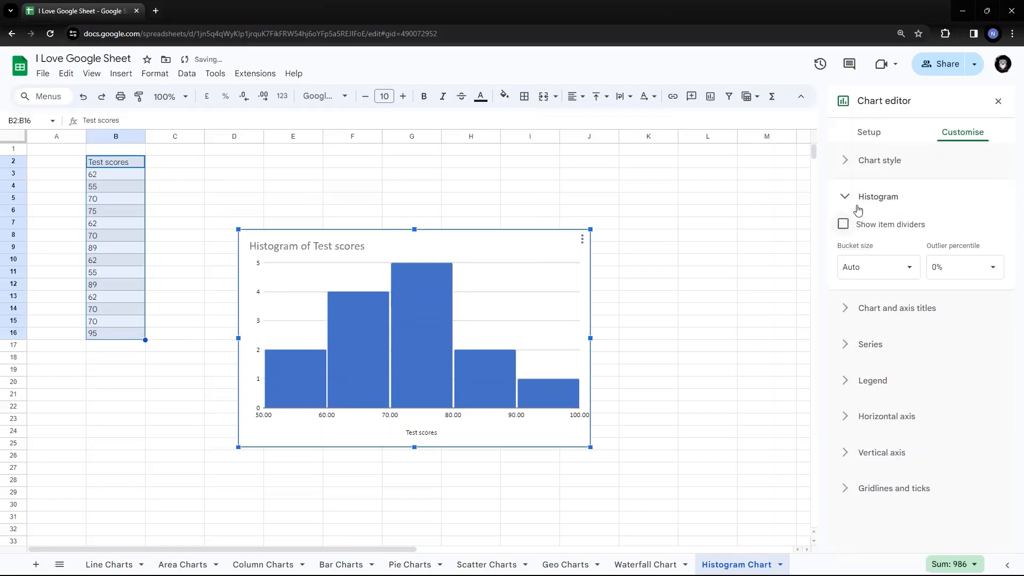
Review the chart style options and the formatting options of the Test scores series.
click(856, 162)
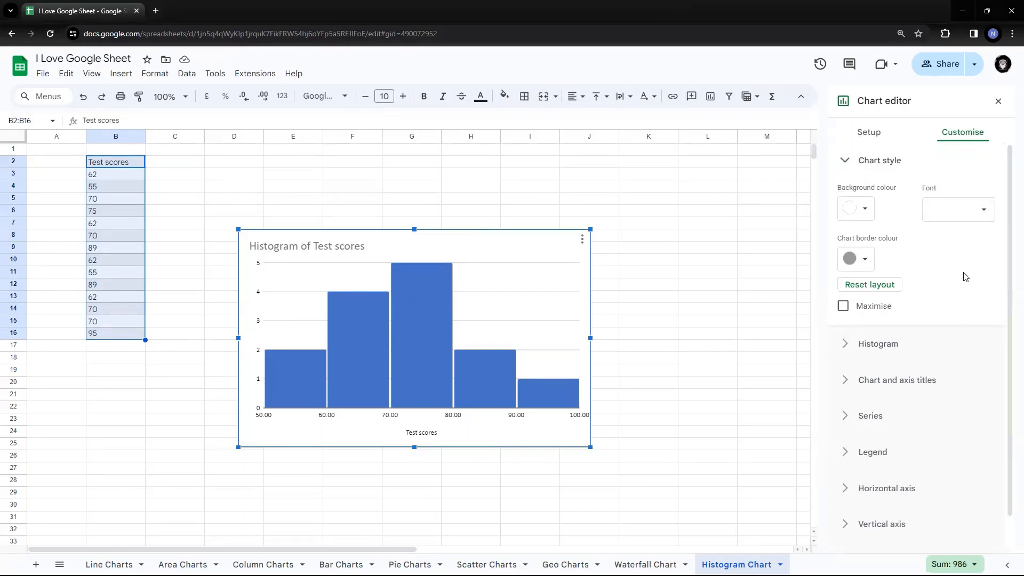
scroll(965, 276, down, 1)
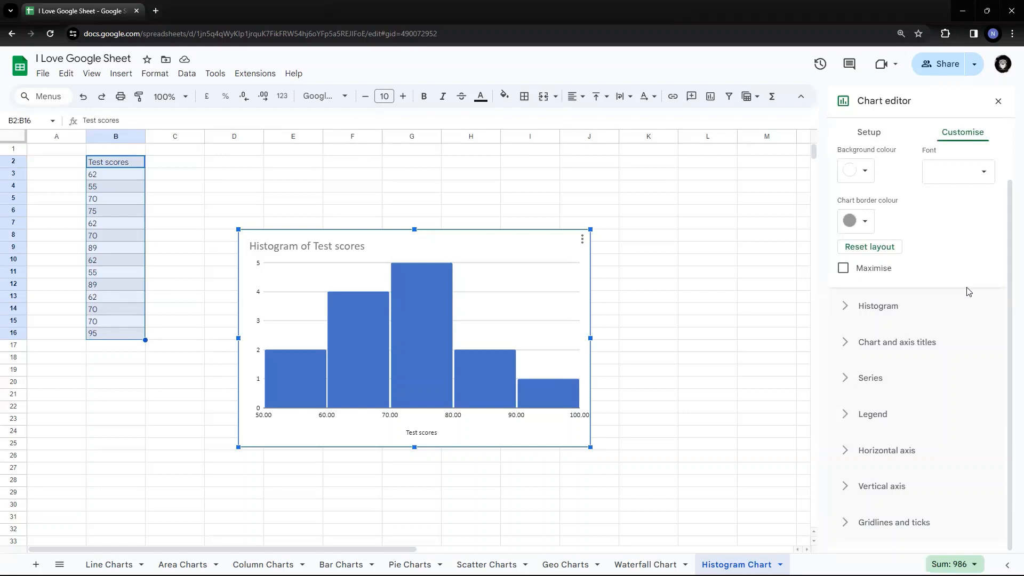
click(286, 387)
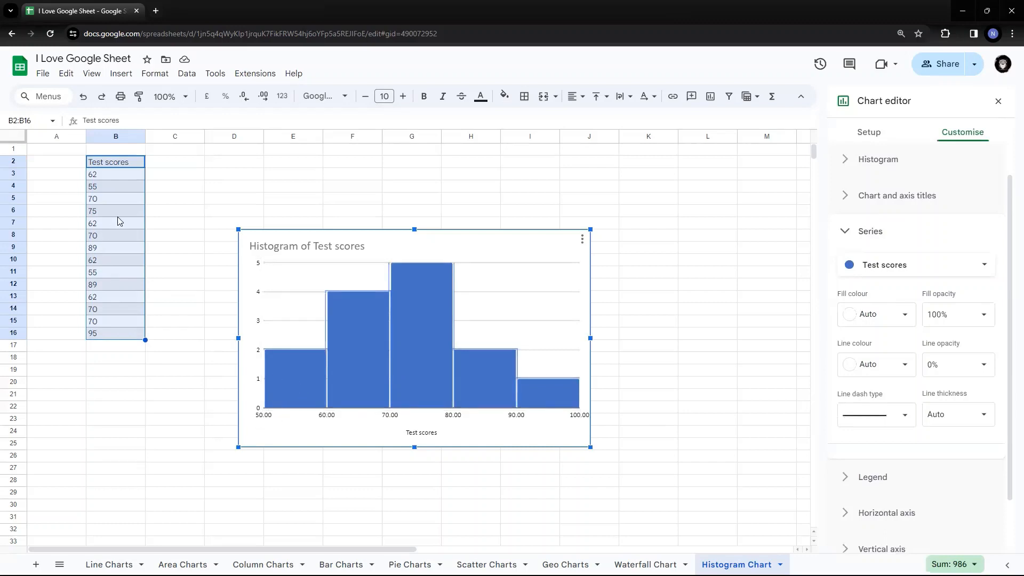
Compare the scores in B3, B4, B11 and B16 with the histogram's ranges.
click(116, 175)
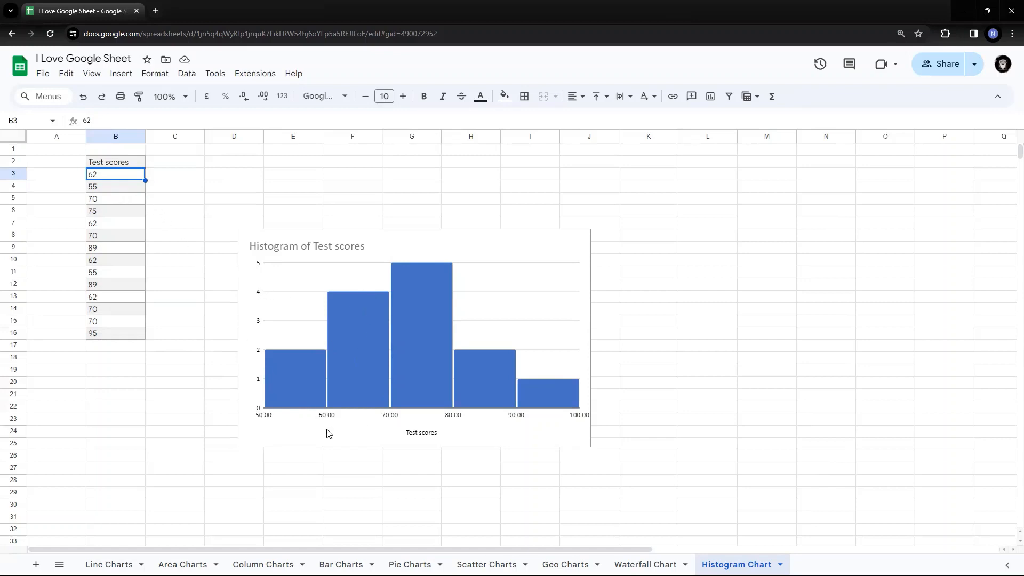
click(108, 190)
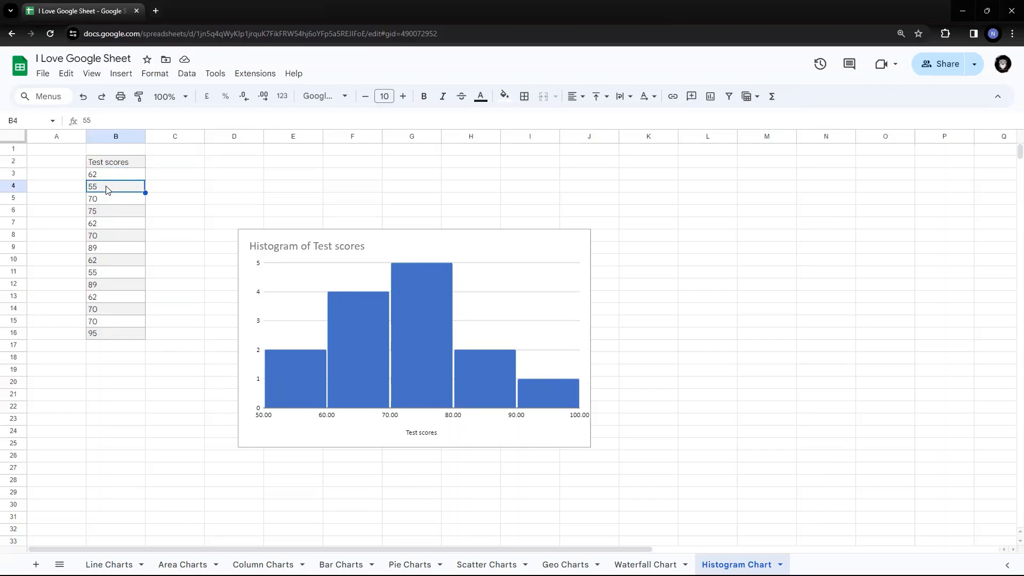
ctrl+click(109, 278)
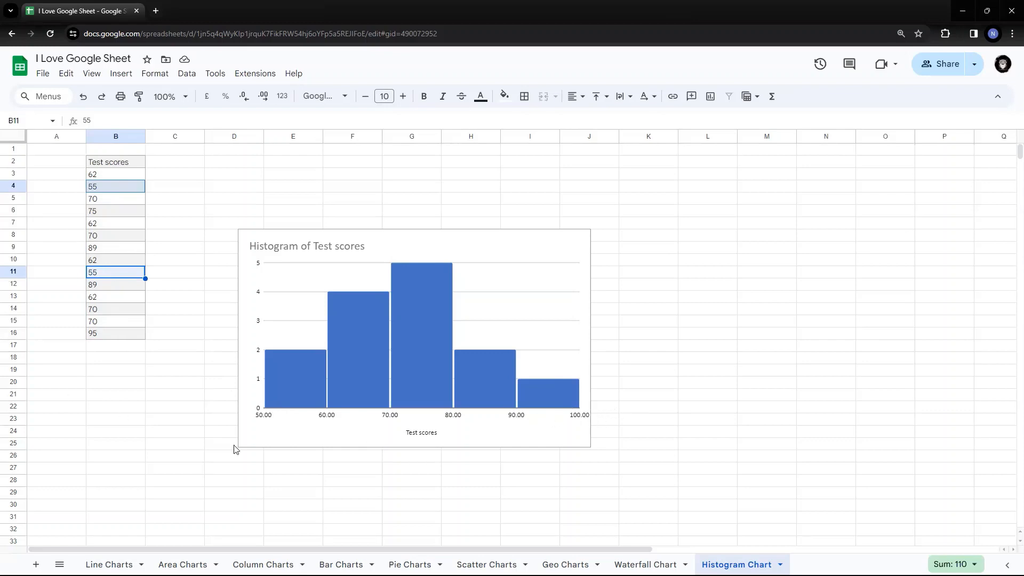
click(98, 334)
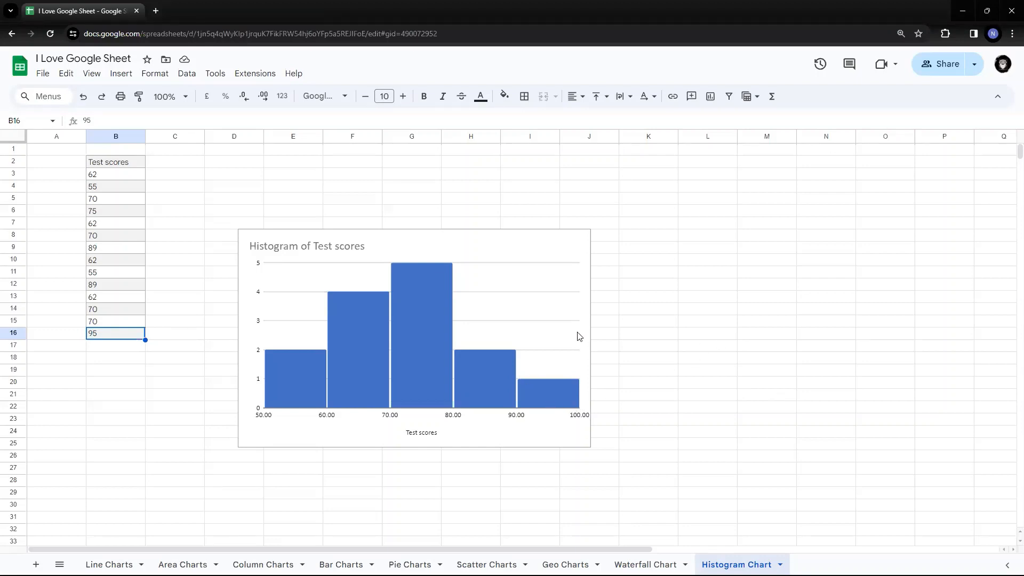
Open the Test scores histogram for editing and show its histogram-specific customisation options.
click(536, 249)
click(582, 240)
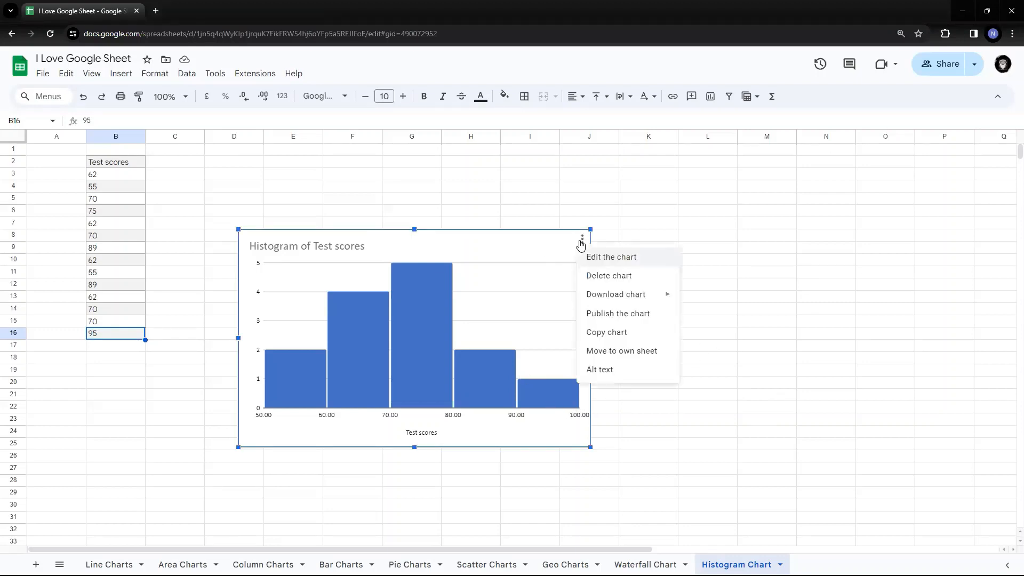
click(602, 257)
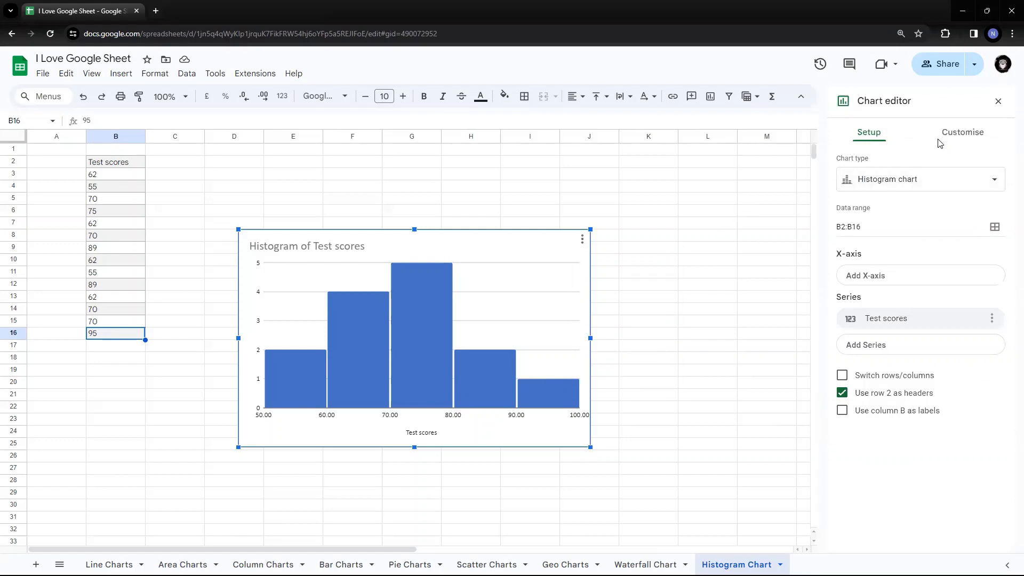
click(955, 133)
click(900, 165)
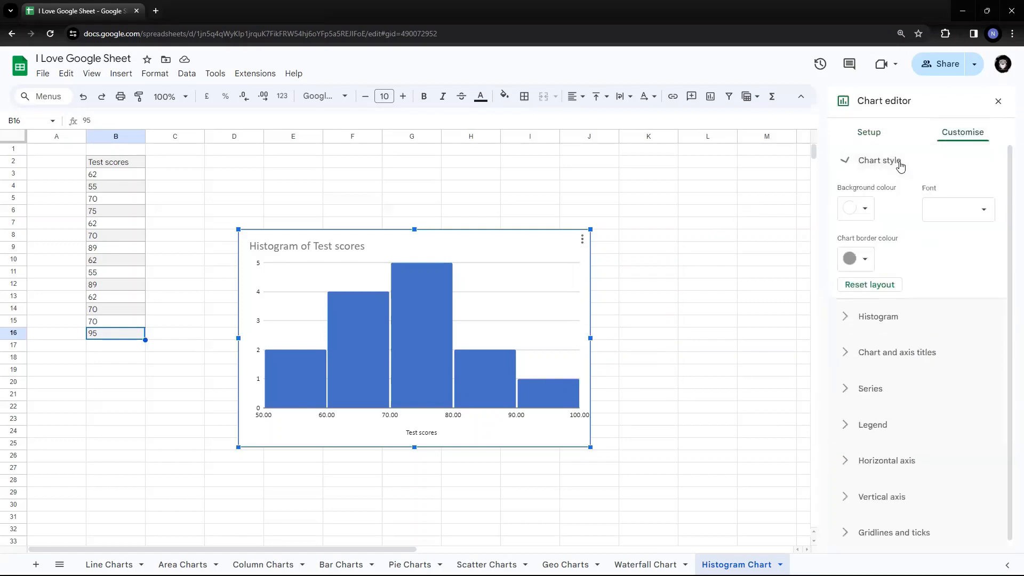
scroll(917, 171, down, 1)
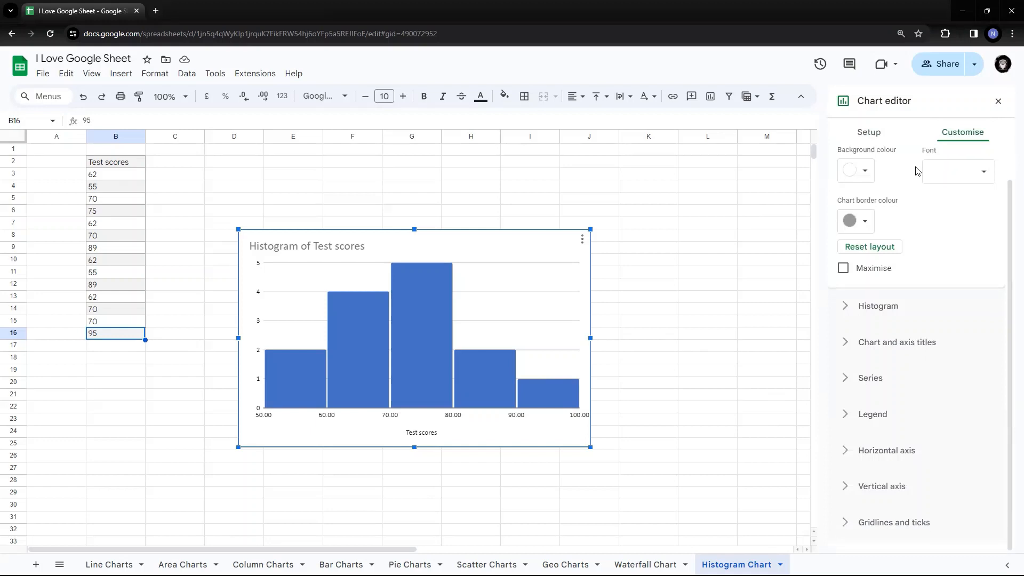
click(885, 305)
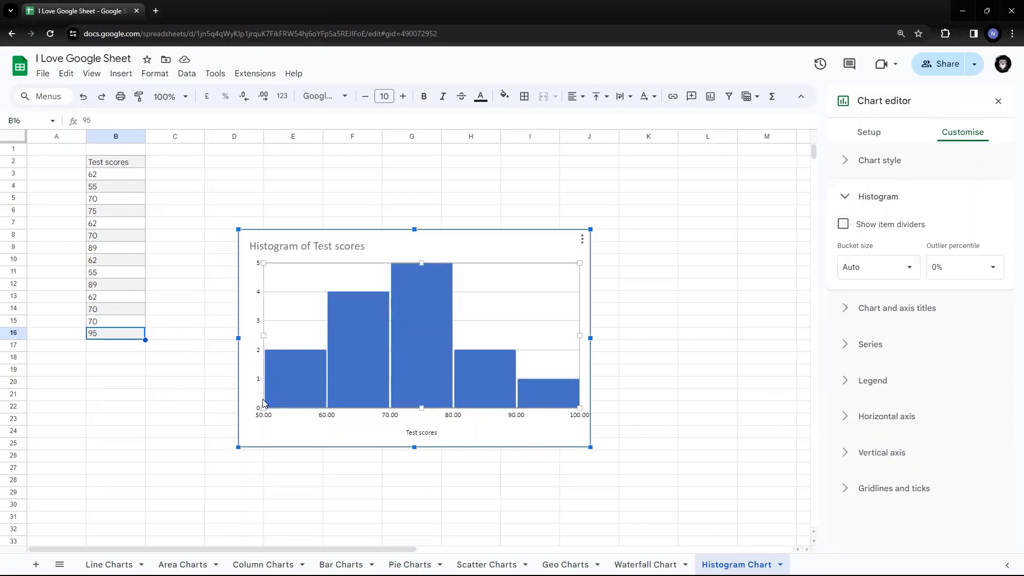
Inspect the vertical axis, then try item dividers in the histogram bars and leave them turned off.
click(259, 279)
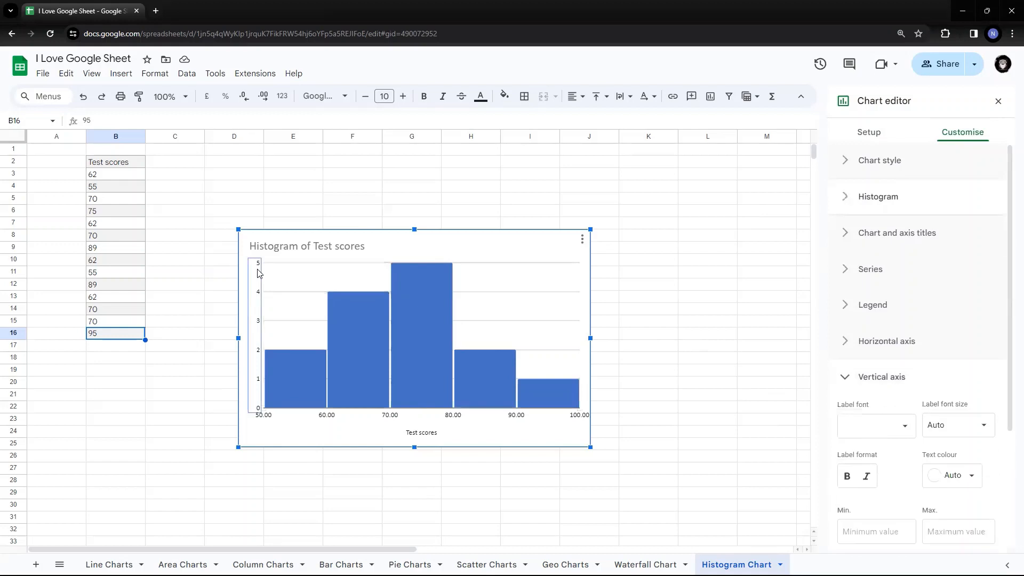
click(913, 200)
click(843, 224)
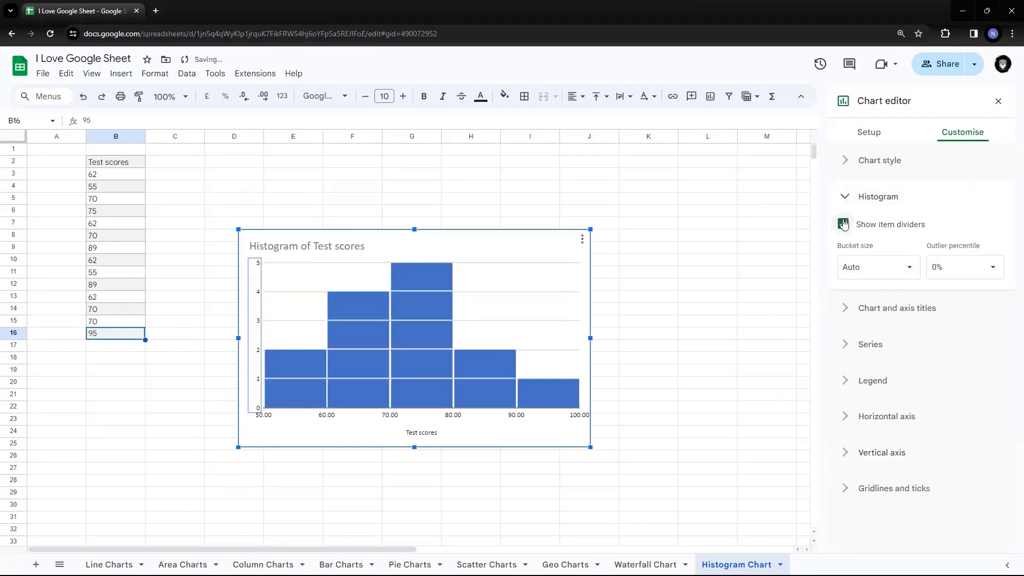
click(843, 224)
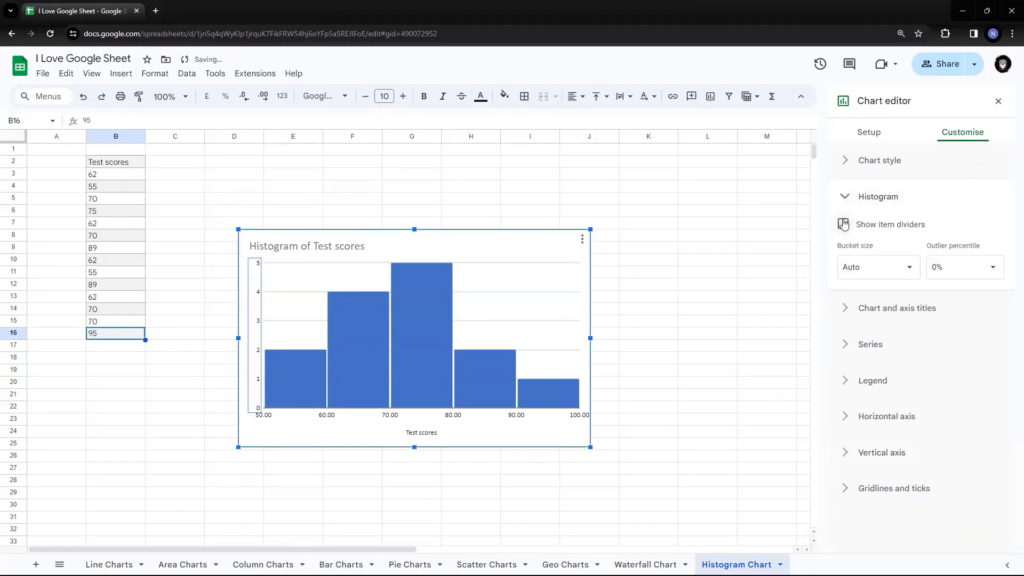
click(843, 224)
click(843, 224)
Check the available bucket sizes against the horizontal axis ranges and set the bucket size to 15.
click(915, 273)
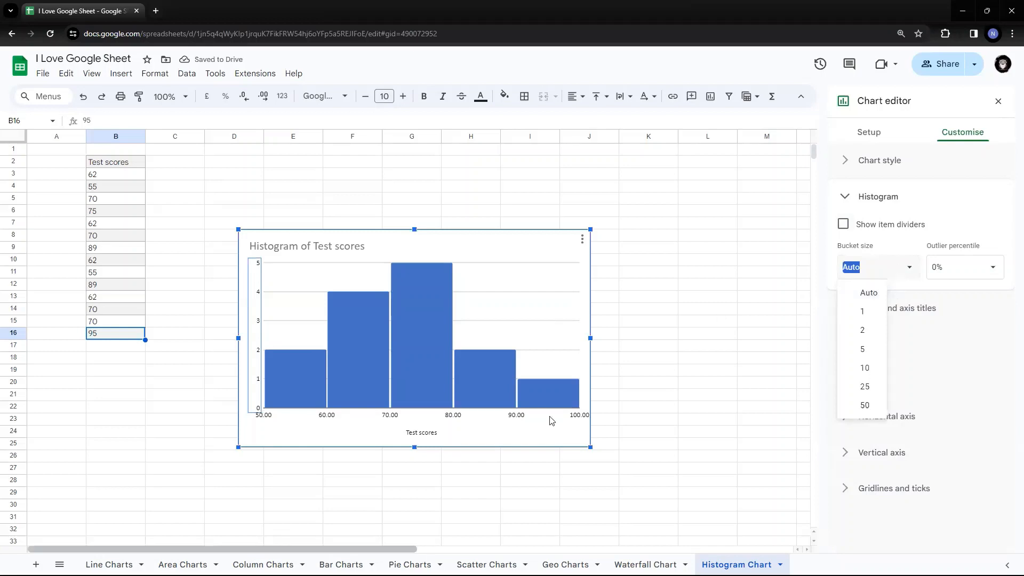
click(341, 433)
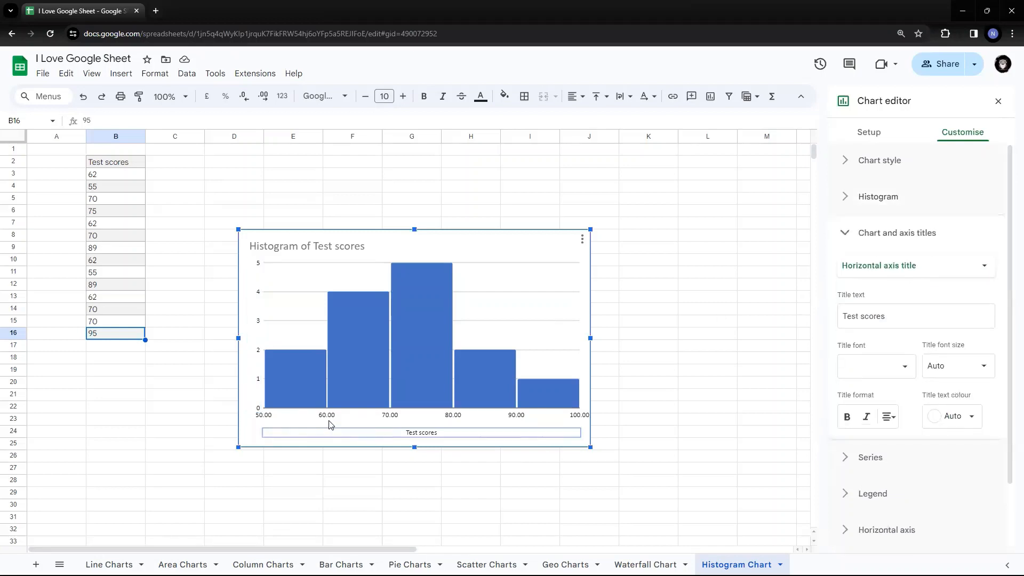
click(885, 197)
click(909, 267)
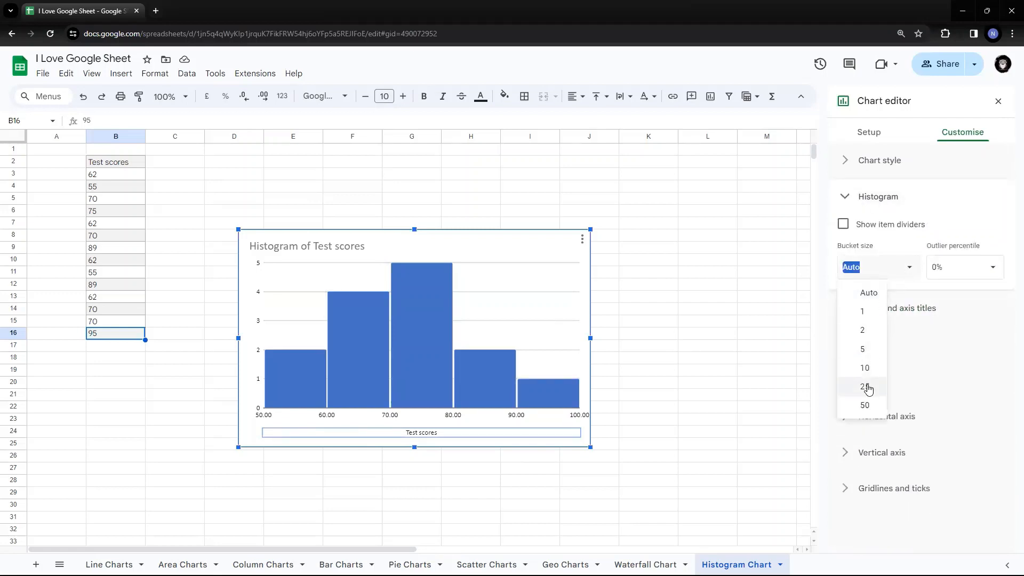
click(869, 267)
double_click(869, 266)
text(15)
key(Return)
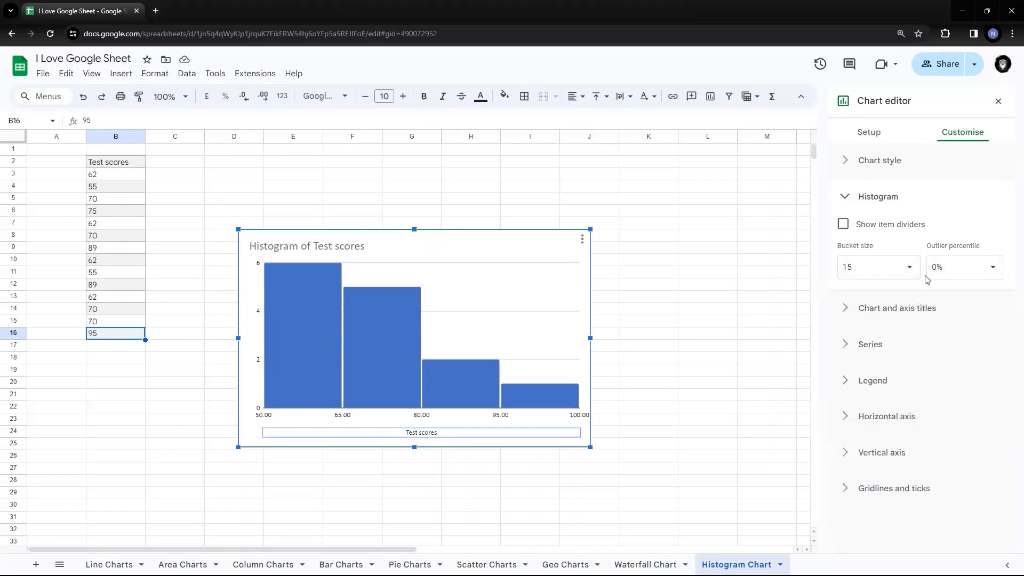
Set the histogram's bucket size to 10.
click(887, 266)
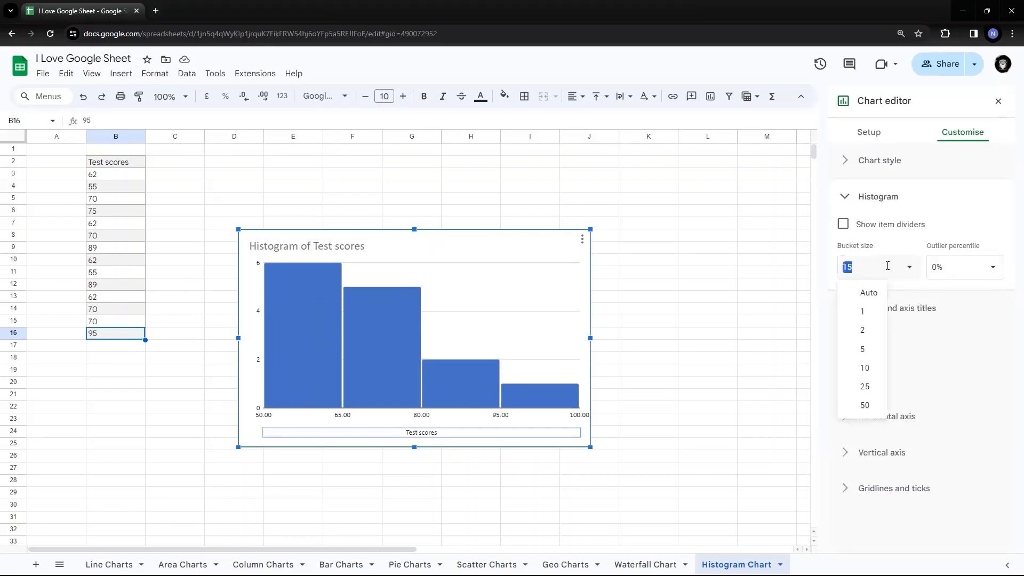
text(10)
key(Return)
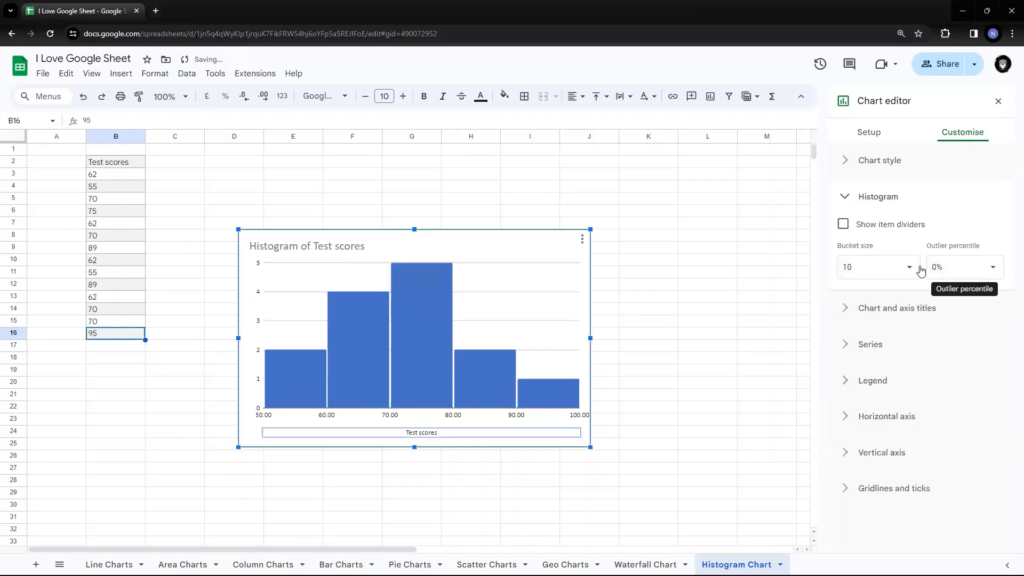
Try a bucket size of 5 for the histogram and set it back to 10.
click(913, 266)
text(5)
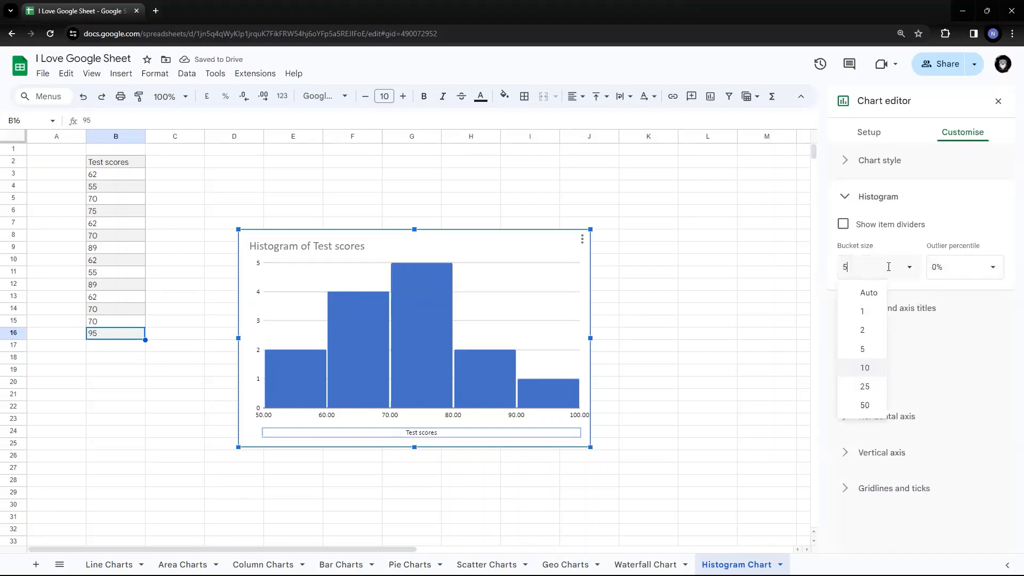
key(Return)
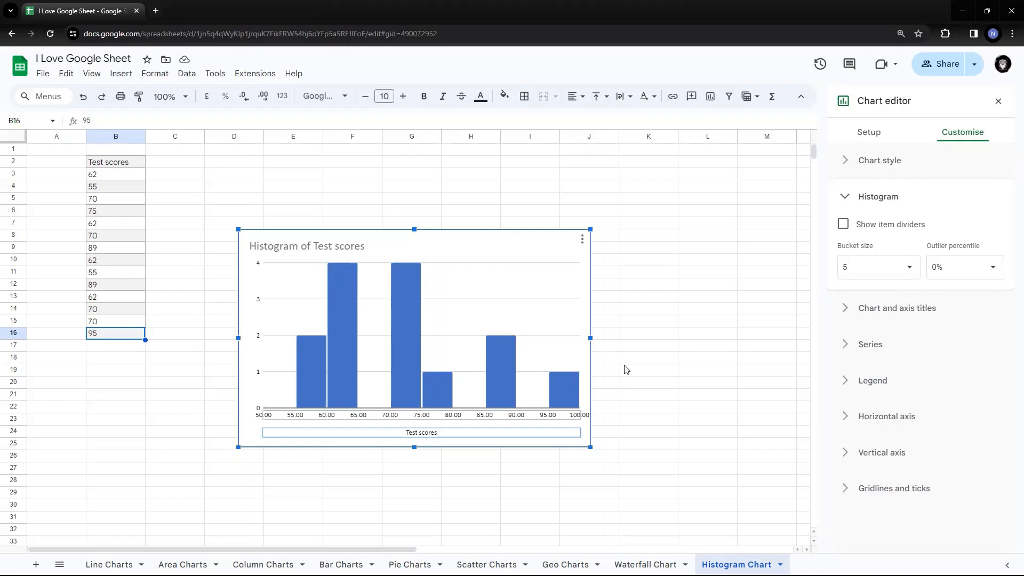
click(867, 268)
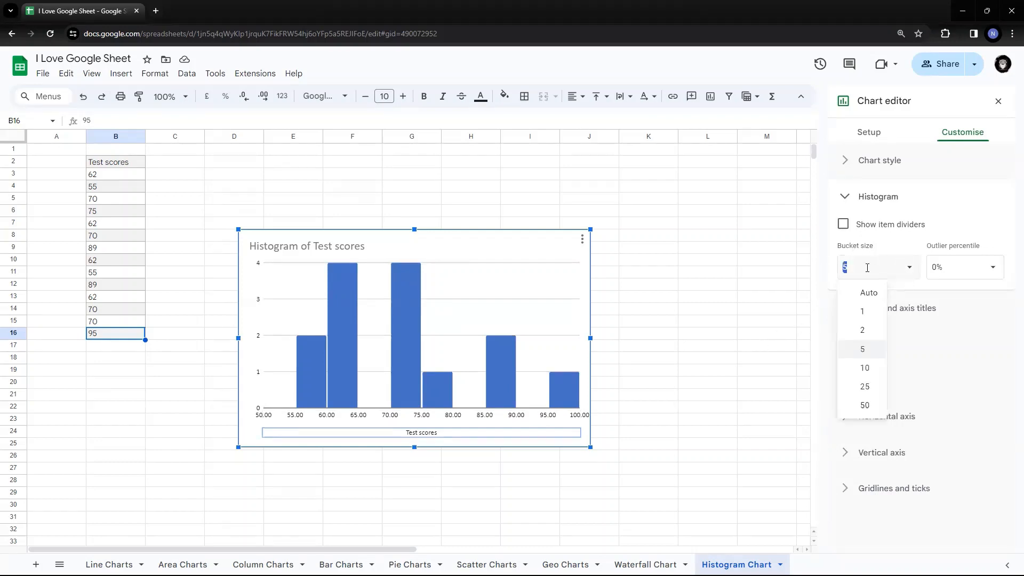
key(Return)
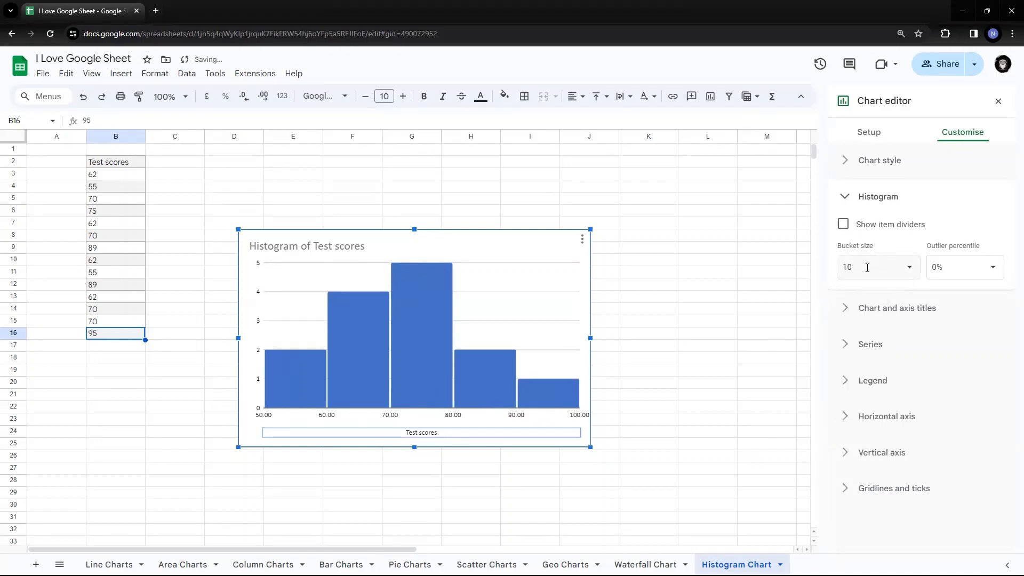
Try an outlier percentile of 50% for the histogram and return it to 0%.
click(997, 273)
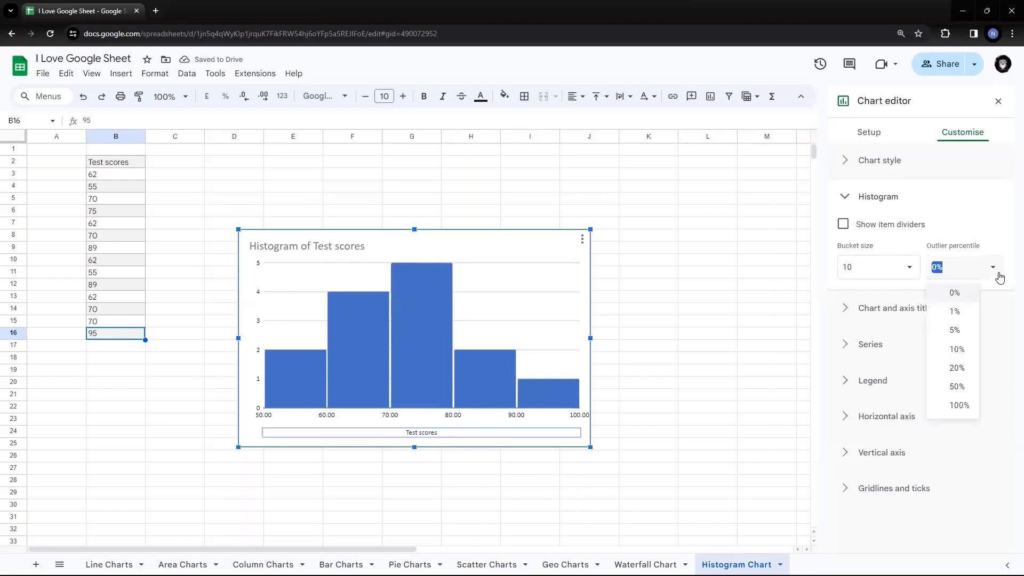
click(958, 387)
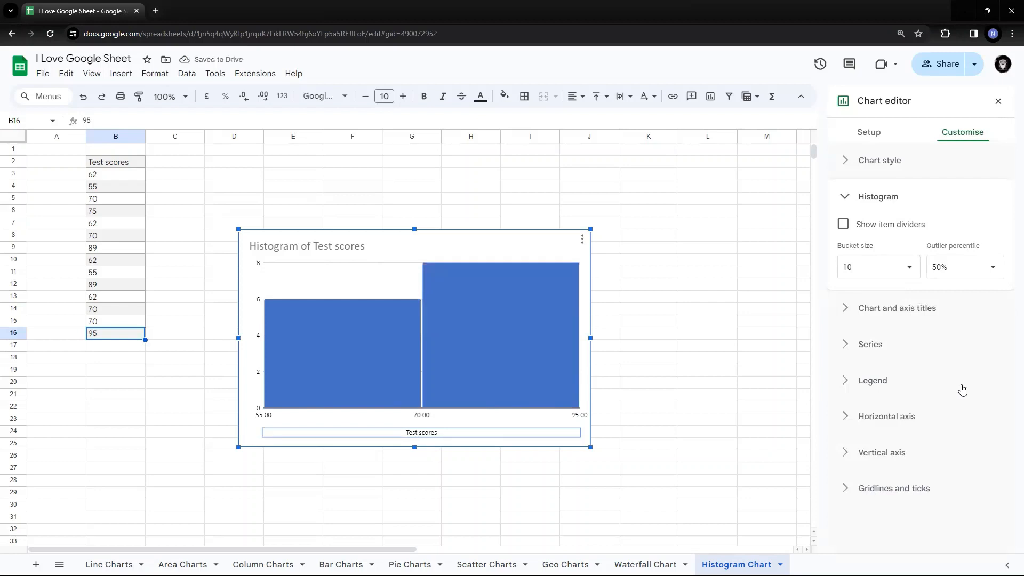
click(994, 268)
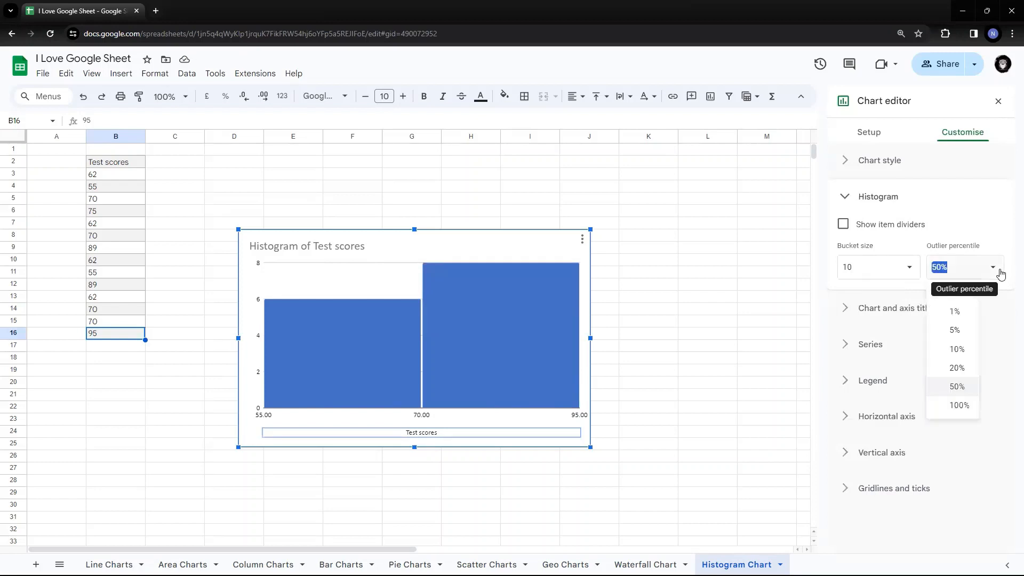
click(963, 298)
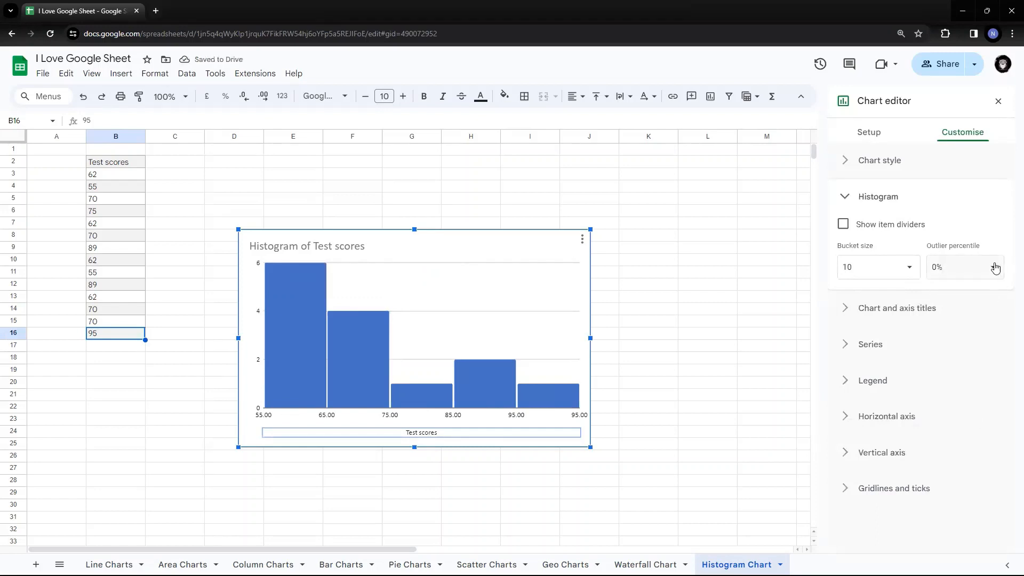
click(992, 213)
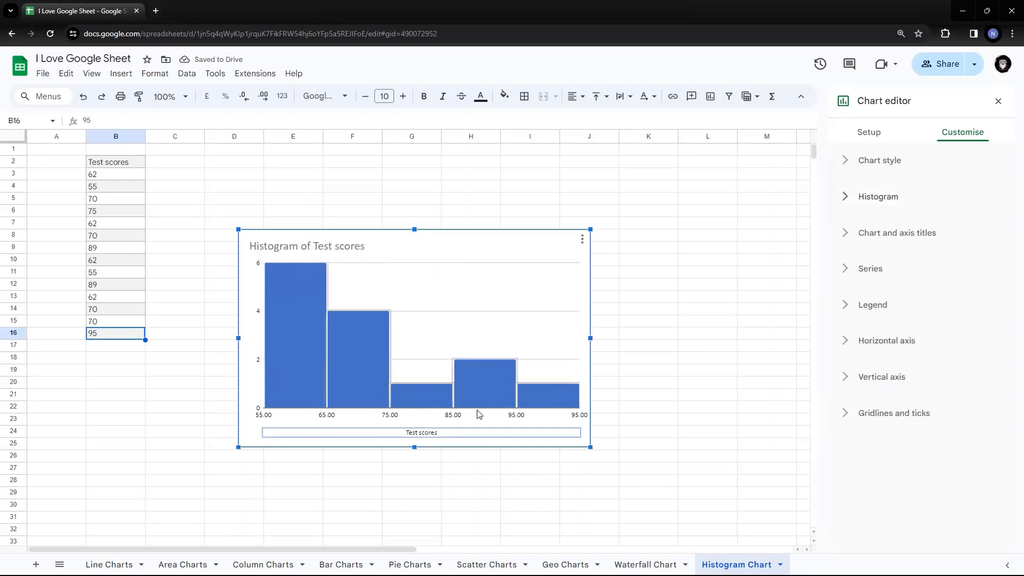
Try outlier percentiles of 10%, 5% and 1% in turn and restore the value to 0%.
click(901, 199)
click(976, 261)
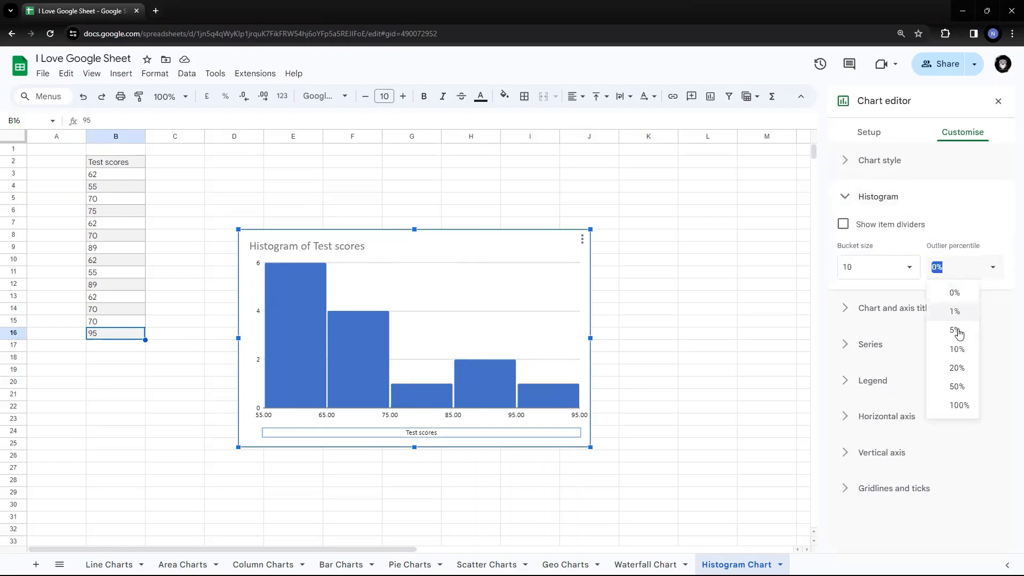
click(960, 349)
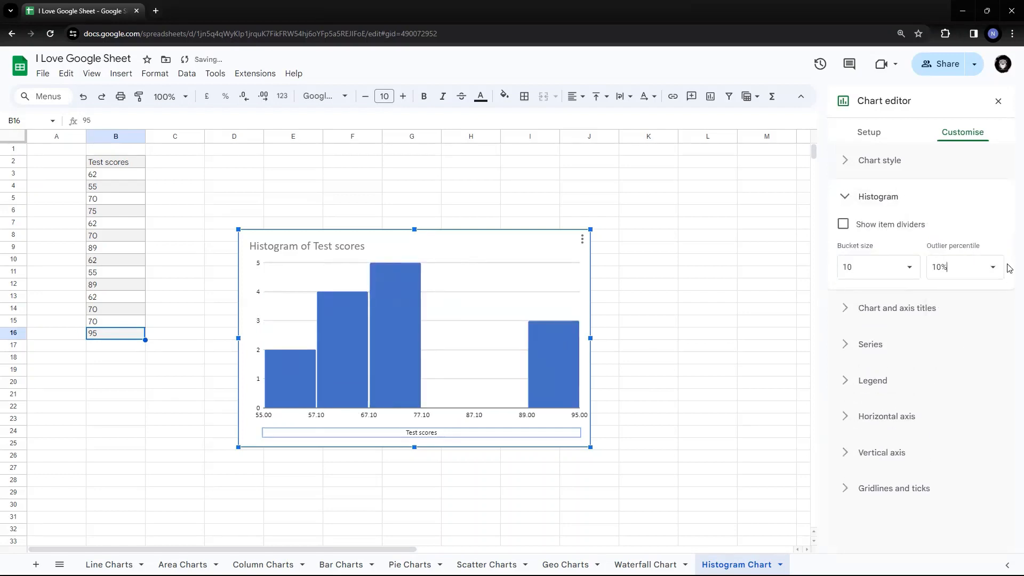
click(995, 267)
click(963, 330)
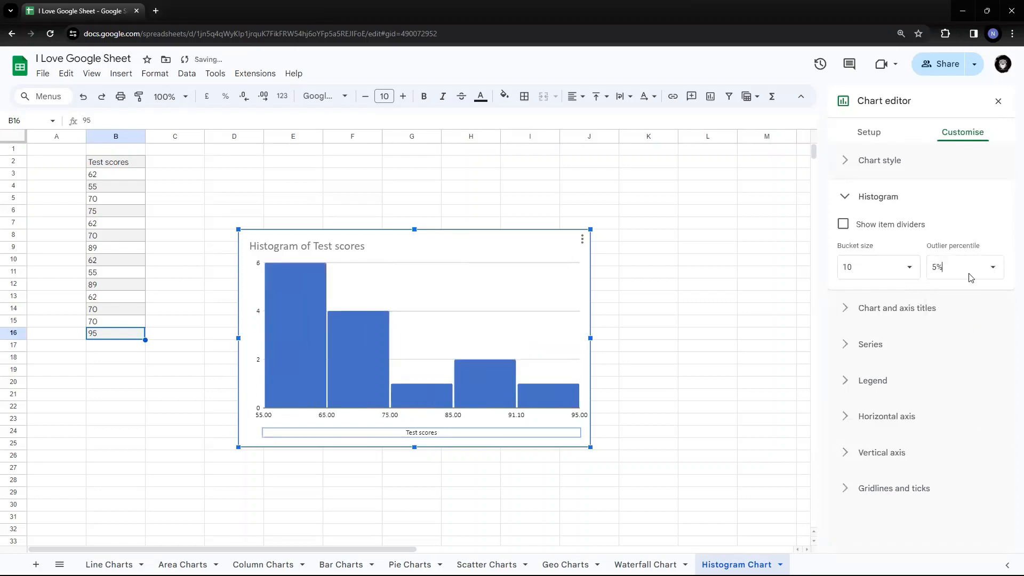
click(989, 265)
click(954, 315)
click(993, 266)
click(956, 293)
Review the histogram's formatting options for the chart and axis titles, Test scores series, legend and horizontal axis.
click(912, 309)
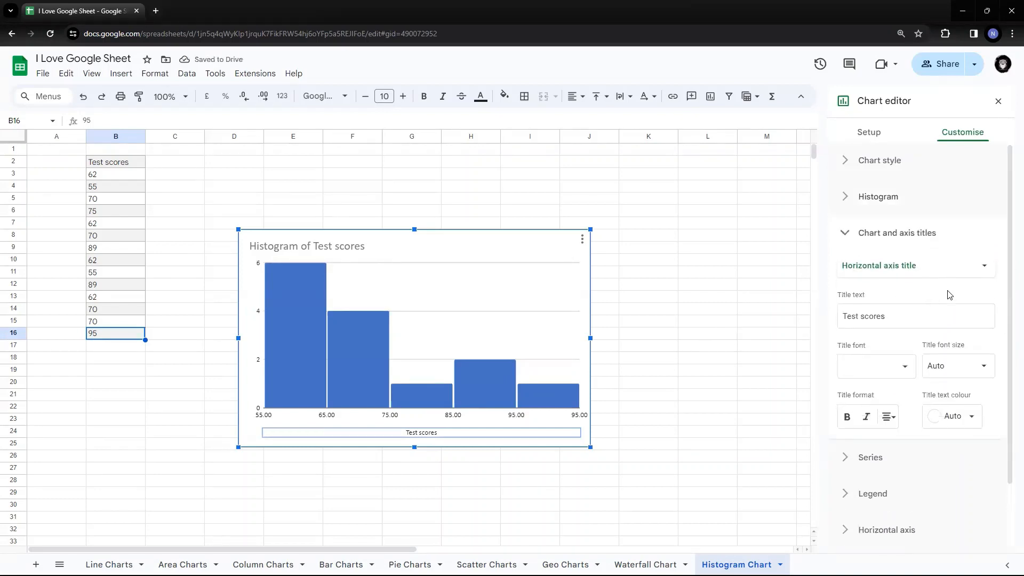
scroll(948, 295, down, 3)
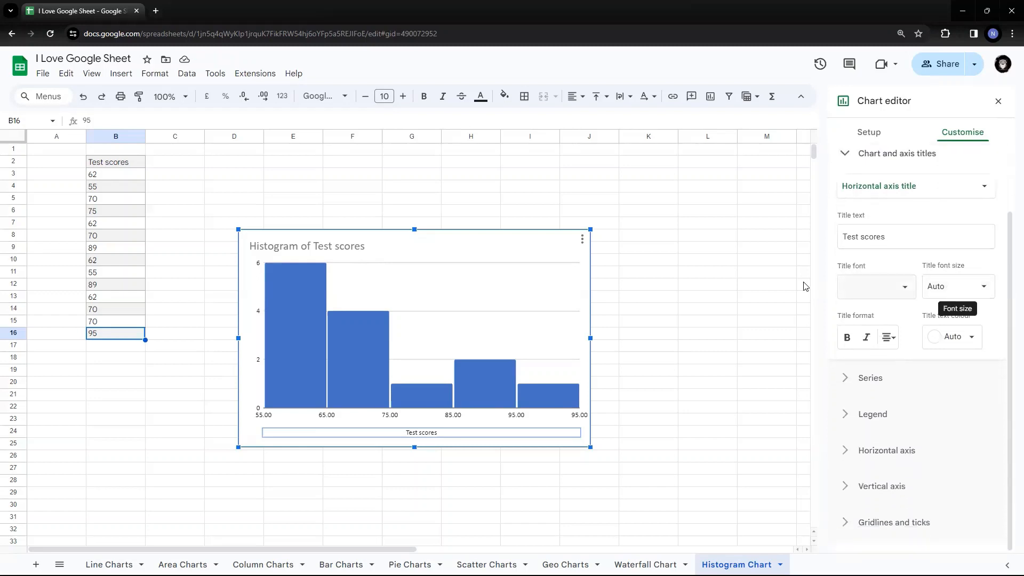
click(879, 241)
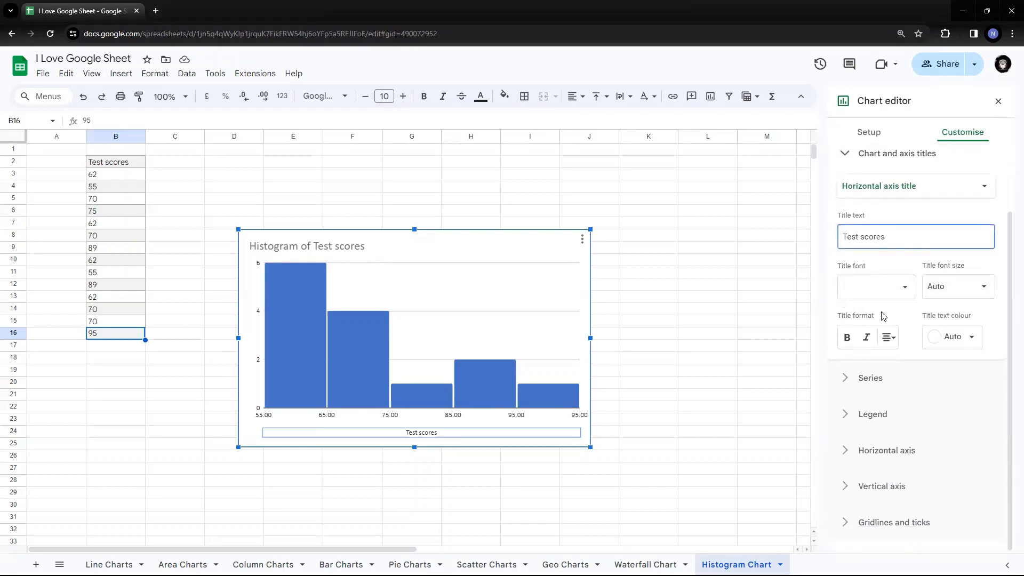
click(884, 379)
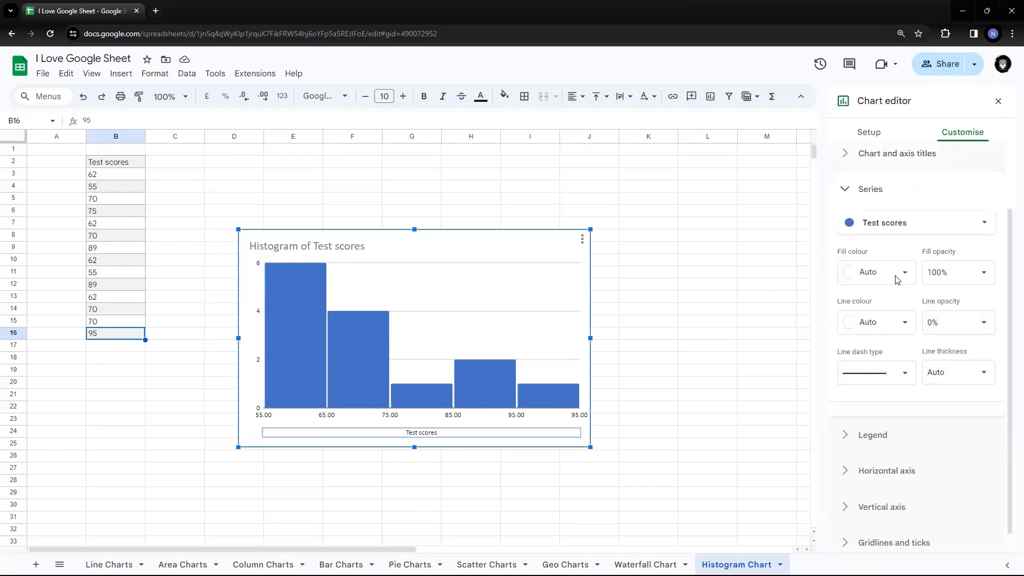
click(904, 228)
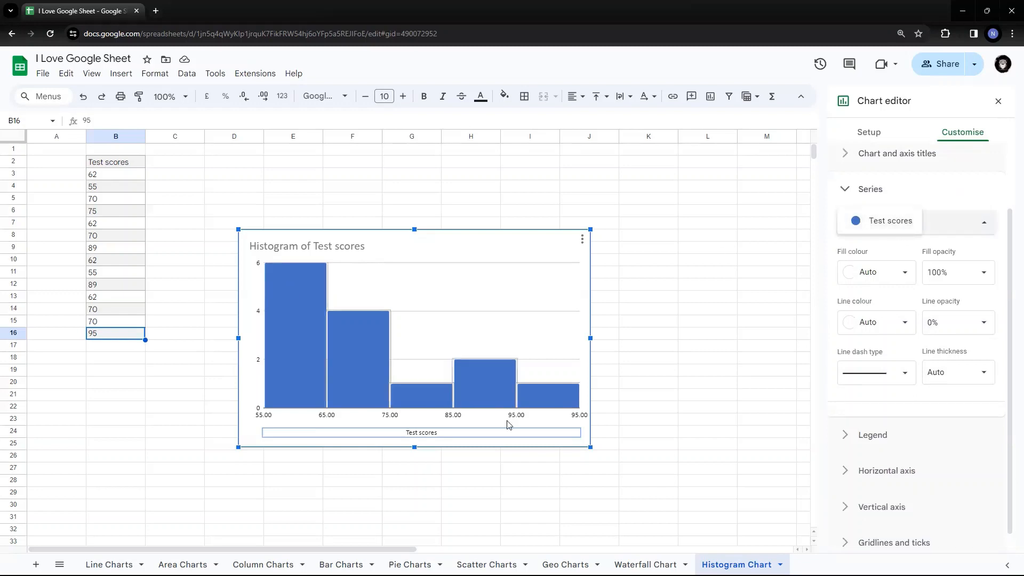
click(964, 245)
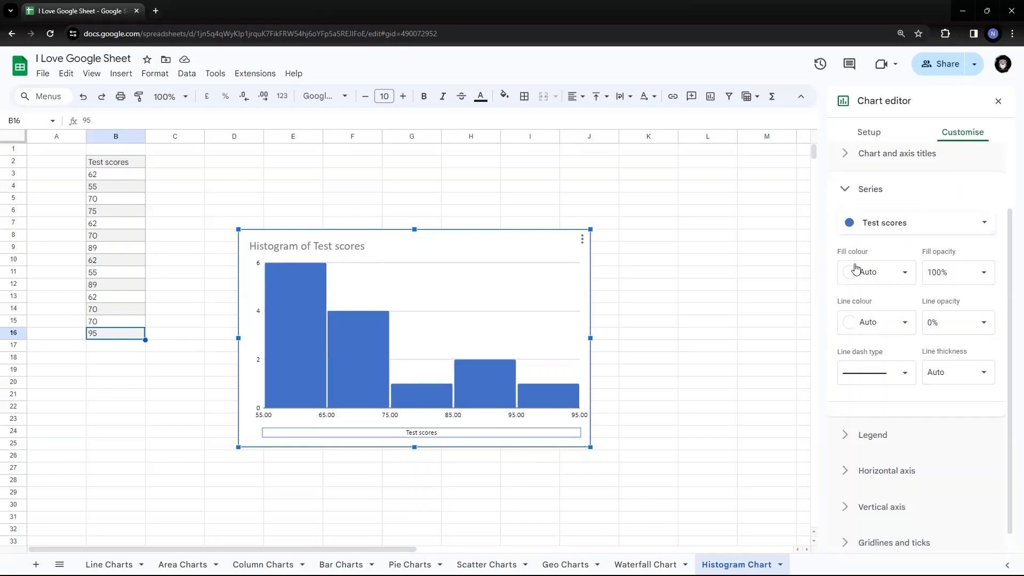
scroll(939, 343, down, 1)
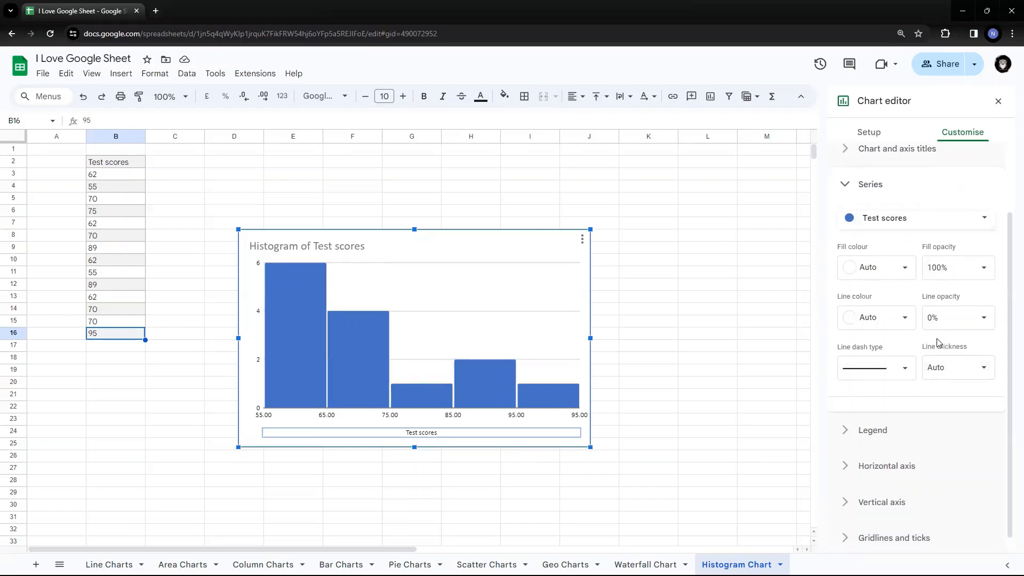
click(894, 421)
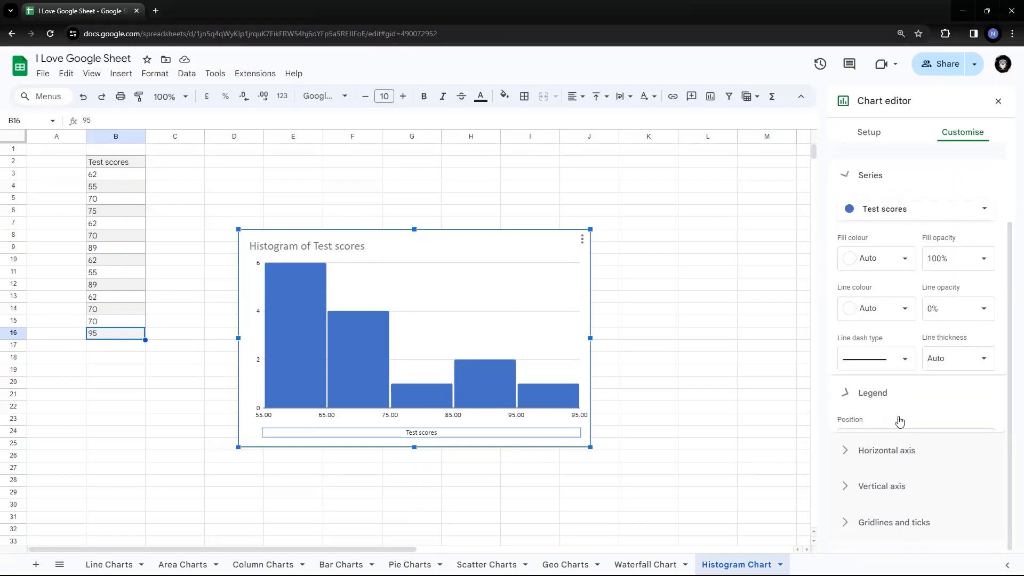
click(907, 450)
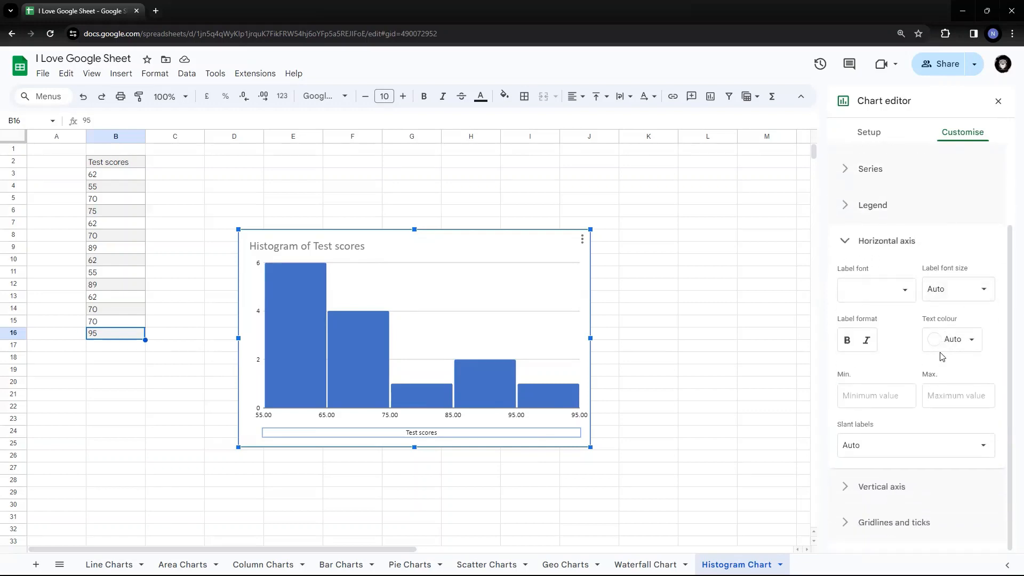
Review the histogram's slant labels, vertical axis, gridlines and ticks, and bucket options, and leave the chart editor.
click(908, 443)
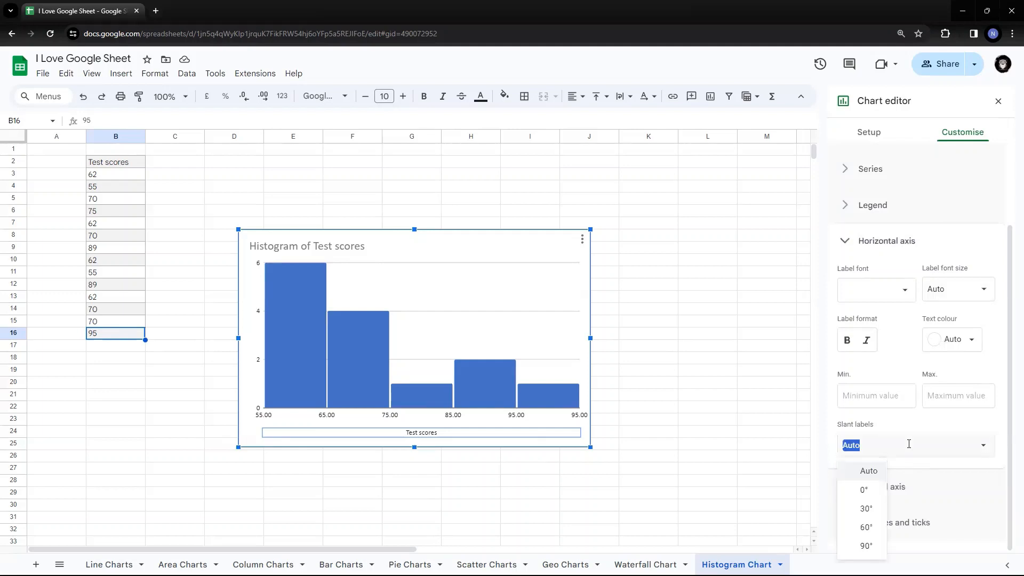
click(901, 355)
click(915, 485)
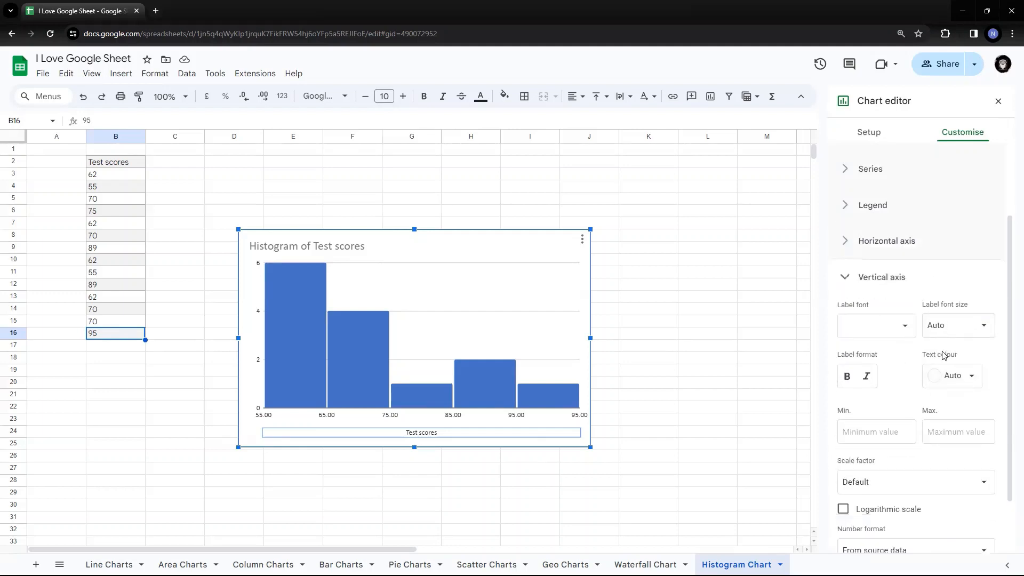
click(910, 524)
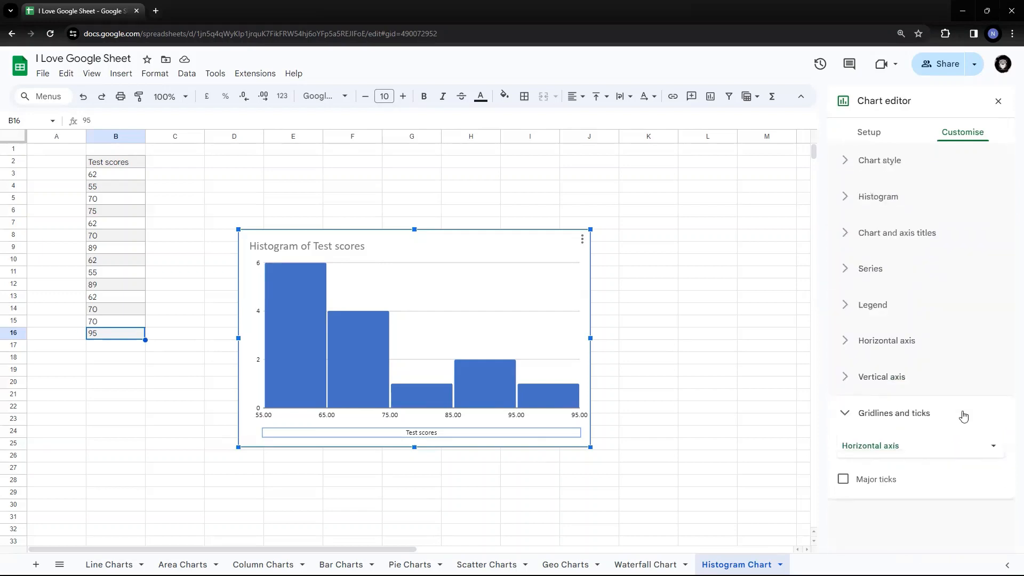
click(896, 208)
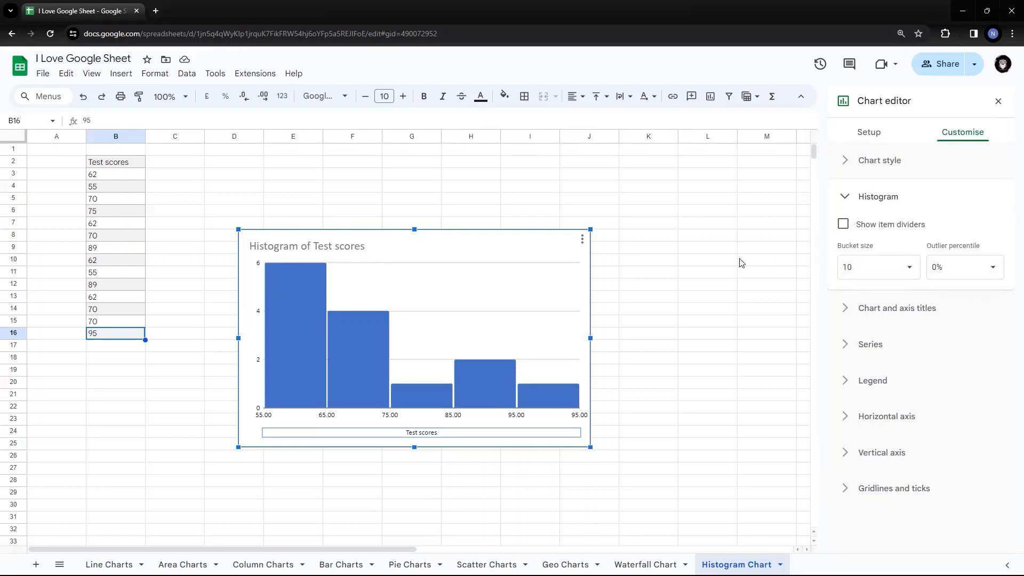
click(657, 248)
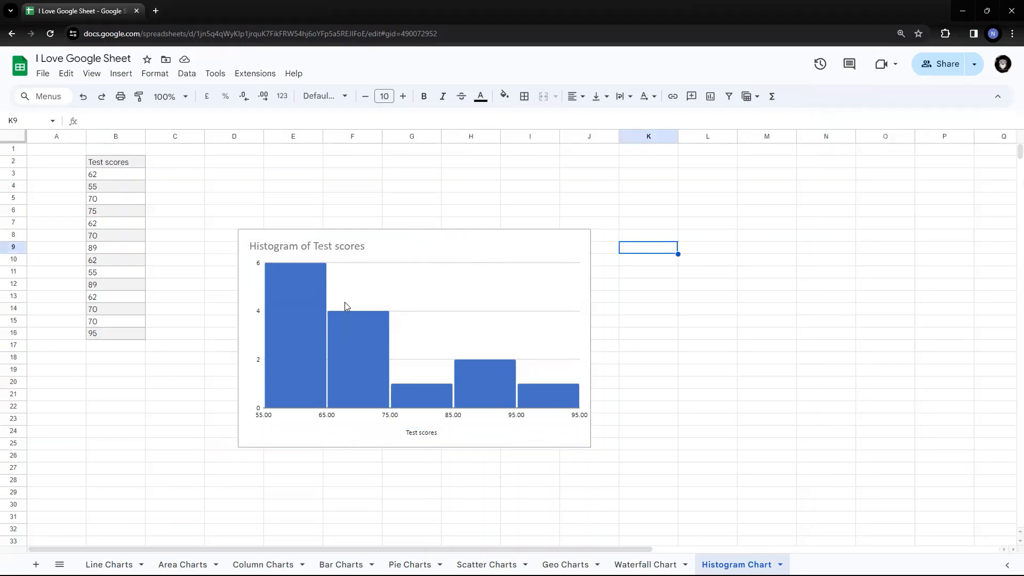
Move the Test scores histogram directly below the test scores column, aligned with column B from row 17, and deselect it.
click(418, 254)
drag(439, 235, 283, 353)
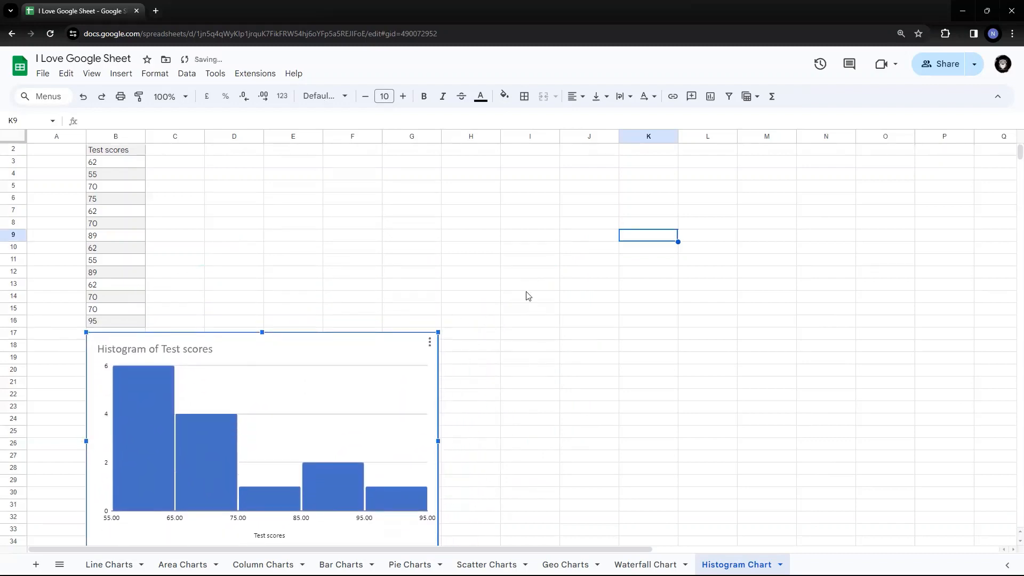
click(622, 246)
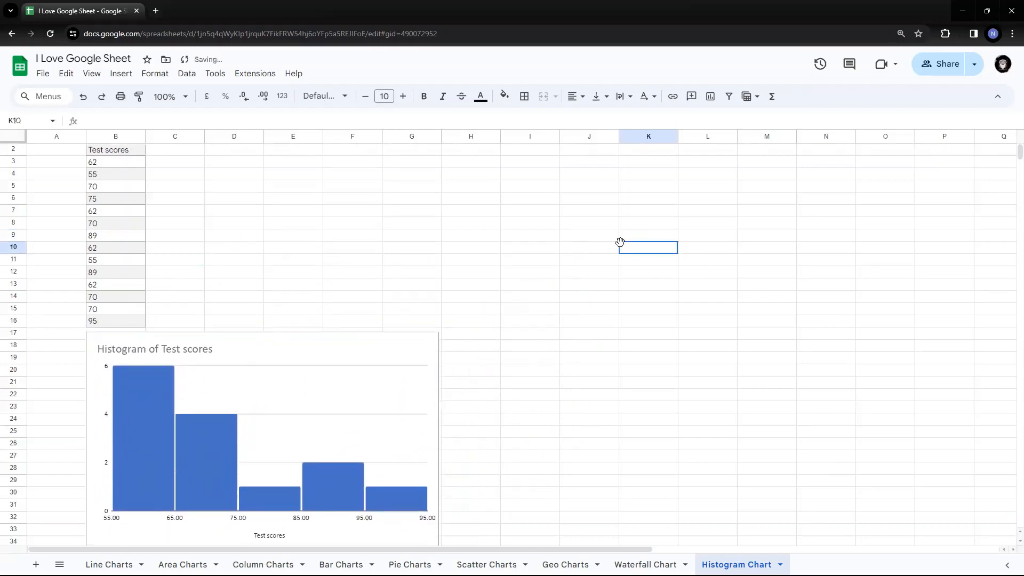
scroll(533, 228, up, 1)
Paste into I2:I15 the column "Weekly salary - Entry level employees": $800, $850, $1,000, $950, $1,200, $1,100, $800, $1,000, $950, $1,200, $1,100, $850, $1,100.
click(528, 154)
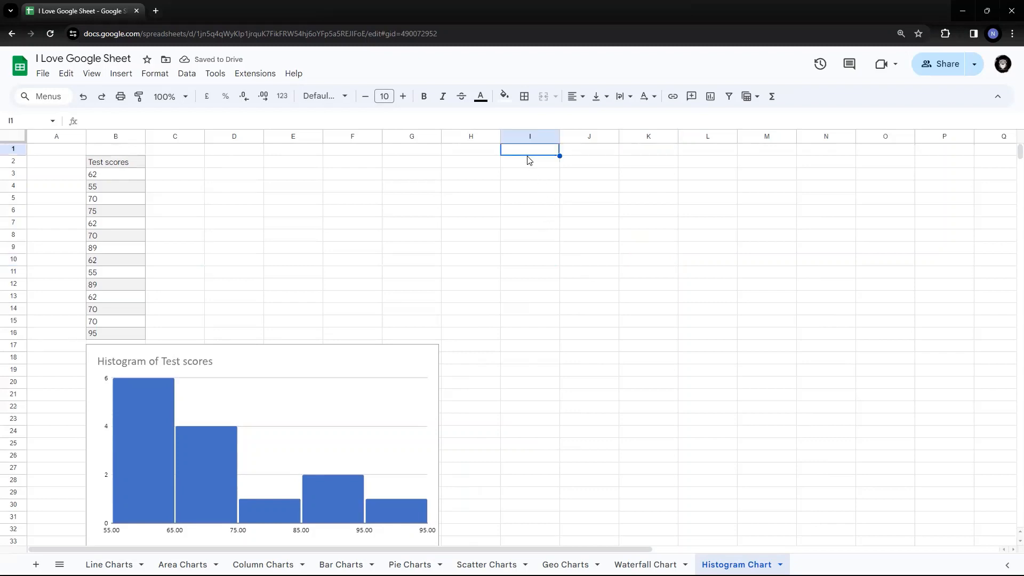
click(539, 163)
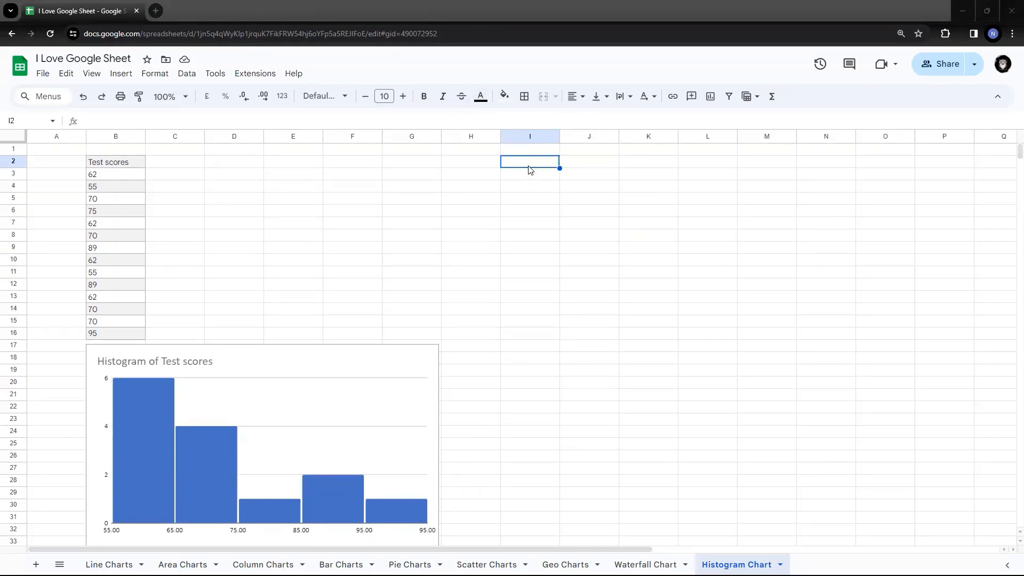
text(Weekly salary - Entry level employees $800 $850 $1,000 $950 $1,200 $1,100 $800 $1,000 $950 $1,200 $1,100 $850 $1,100)
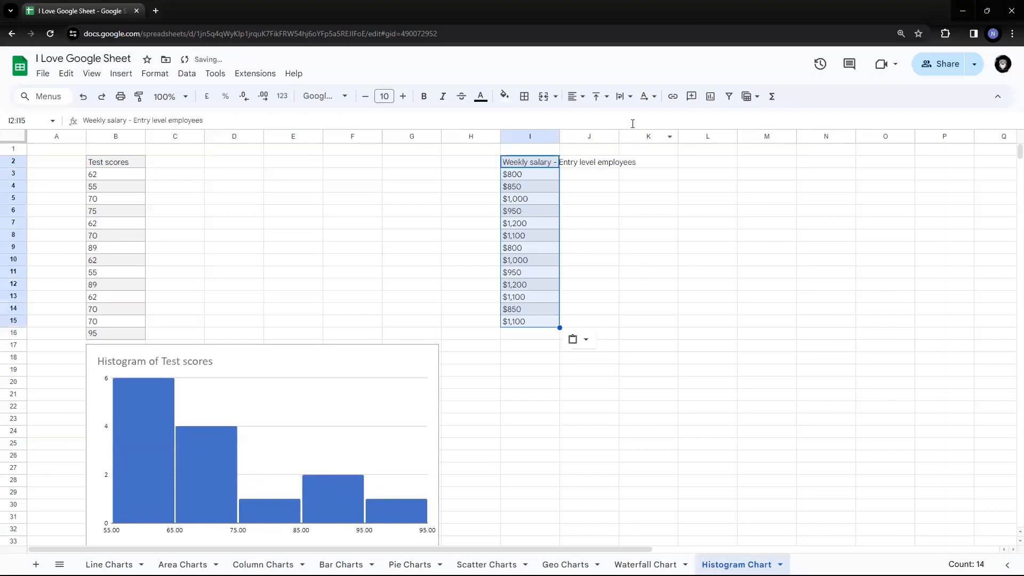
Remove the dollar signs from the weekly salary values by replacing every "$" with nothing across all sheets.
key(ctrl+f)
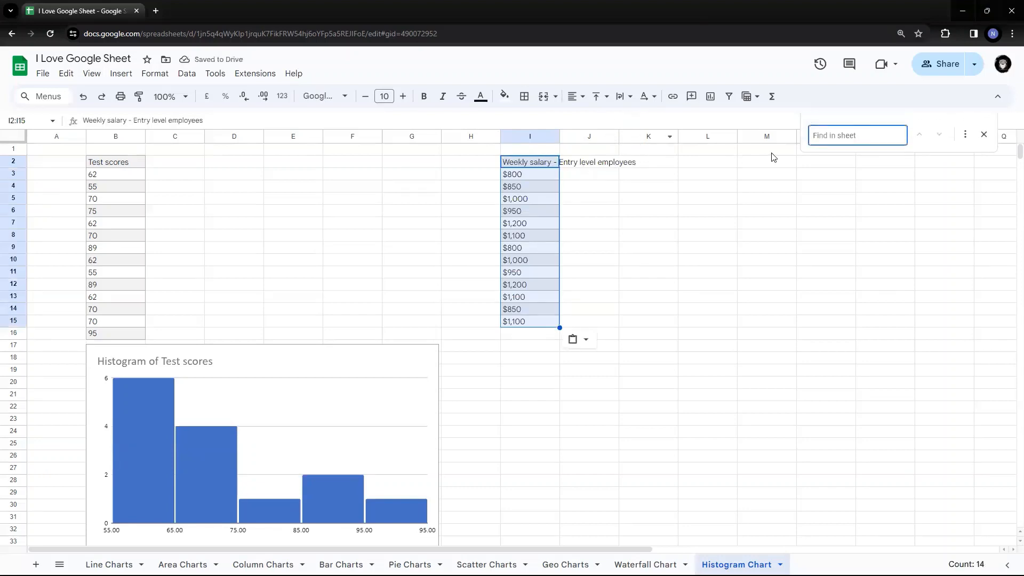
text($)
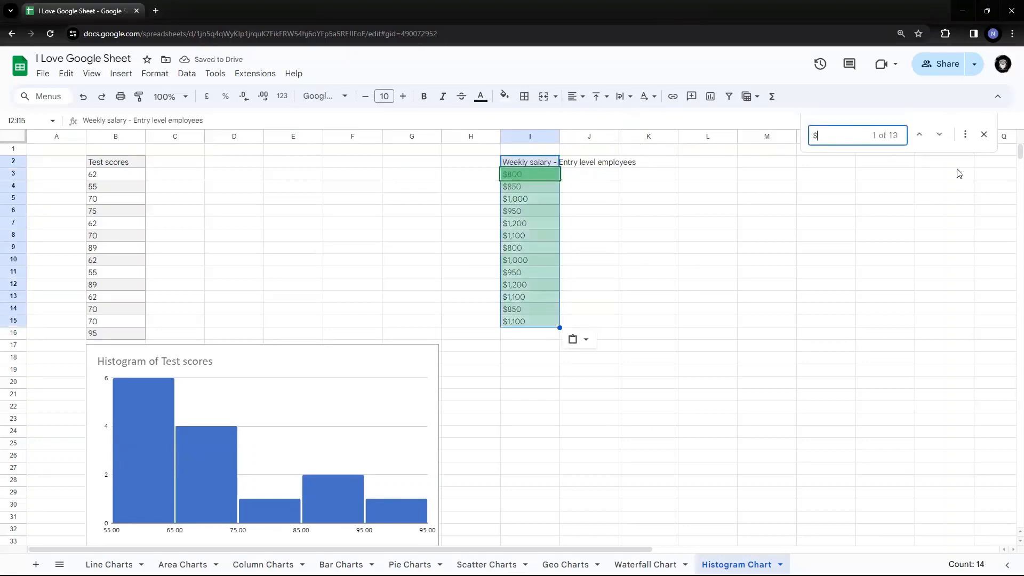
click(972, 136)
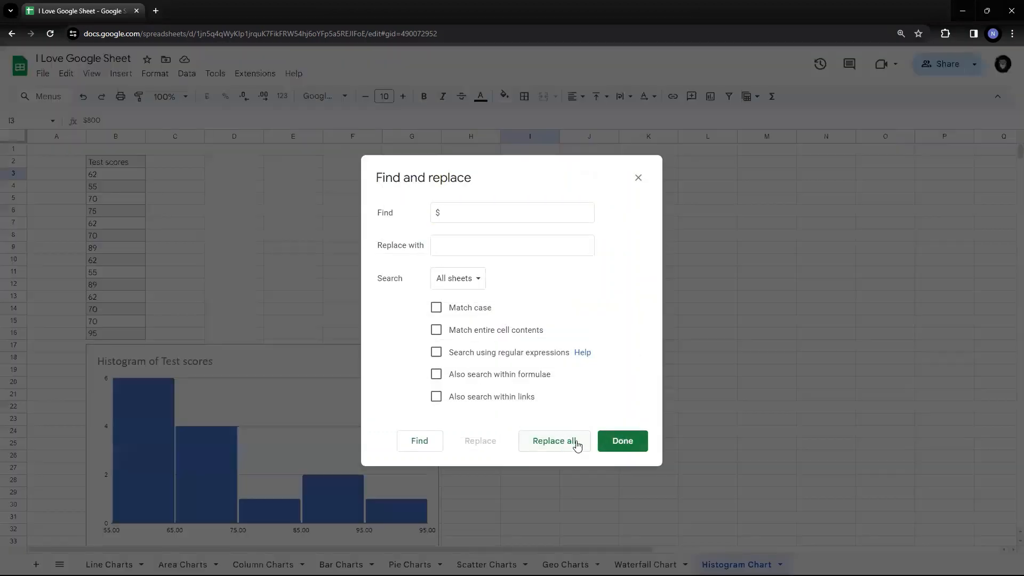
click(576, 443)
key(Return)
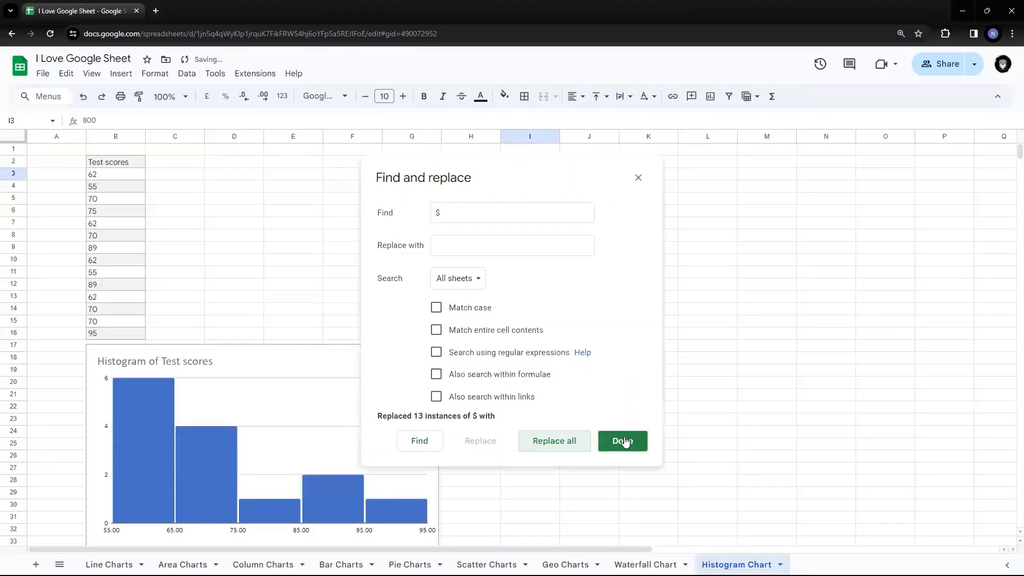
click(622, 439)
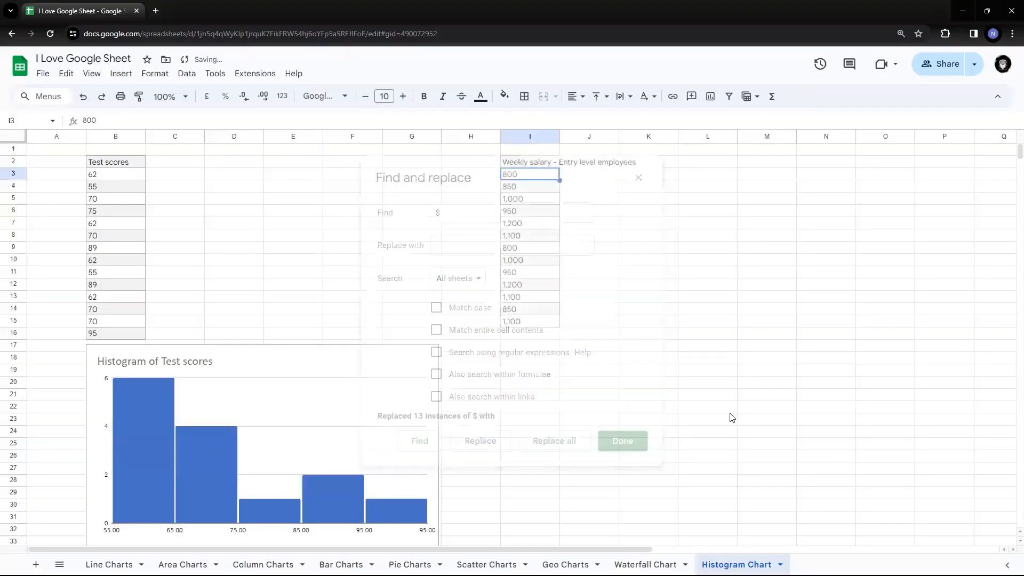
Insert a histogram chart from the weekly salary data in I2:I15 and place it directly below that column.
click(536, 164)
key(ctrl+shift+Down)
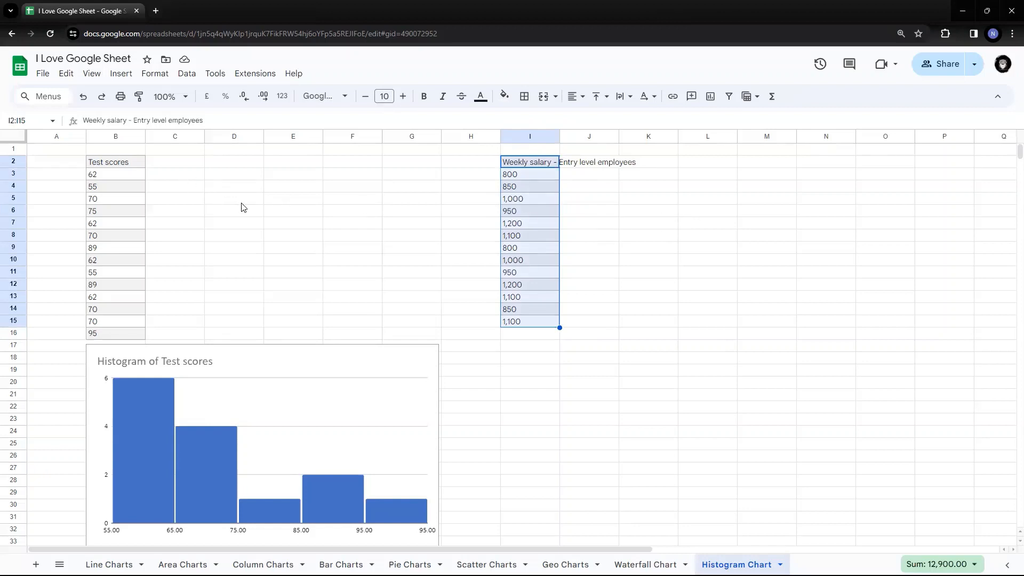
click(119, 74)
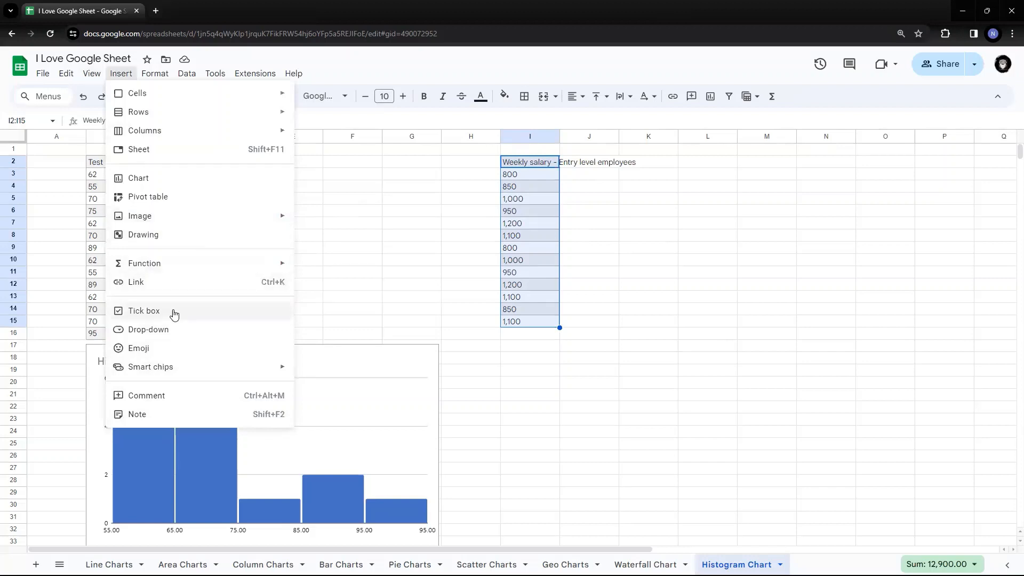
click(162, 183)
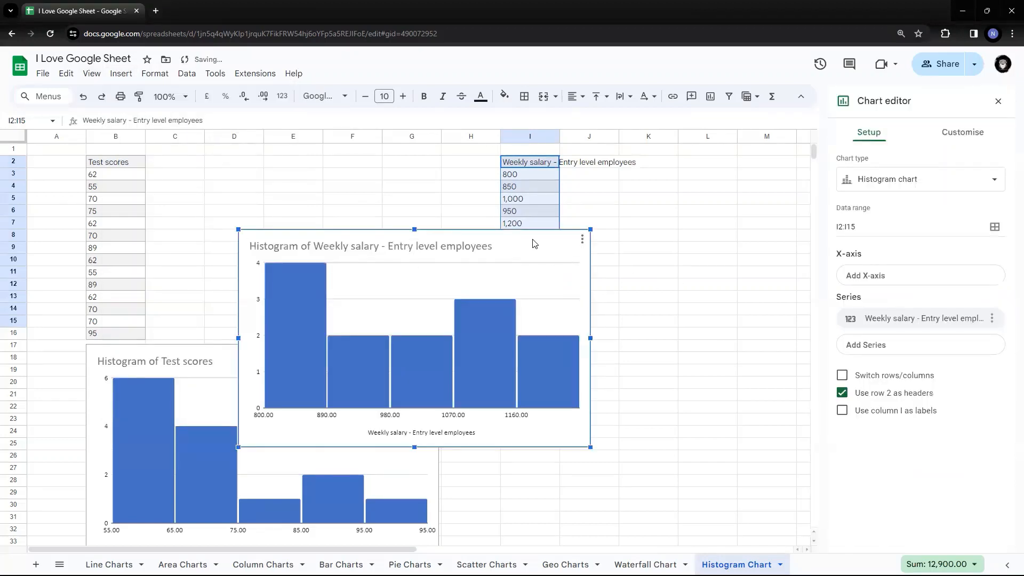
drag(528, 247, 786, 350)
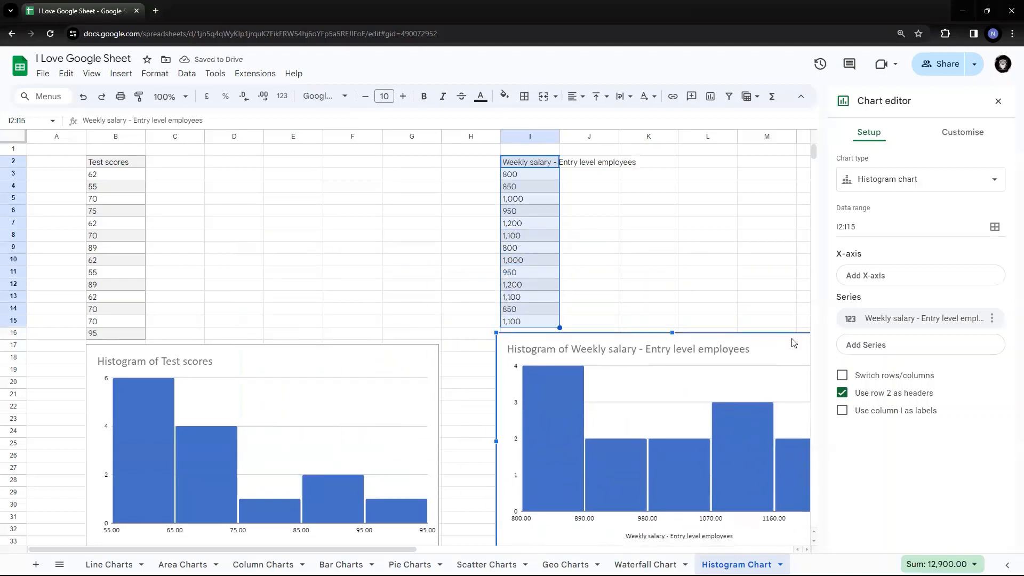
click(998, 101)
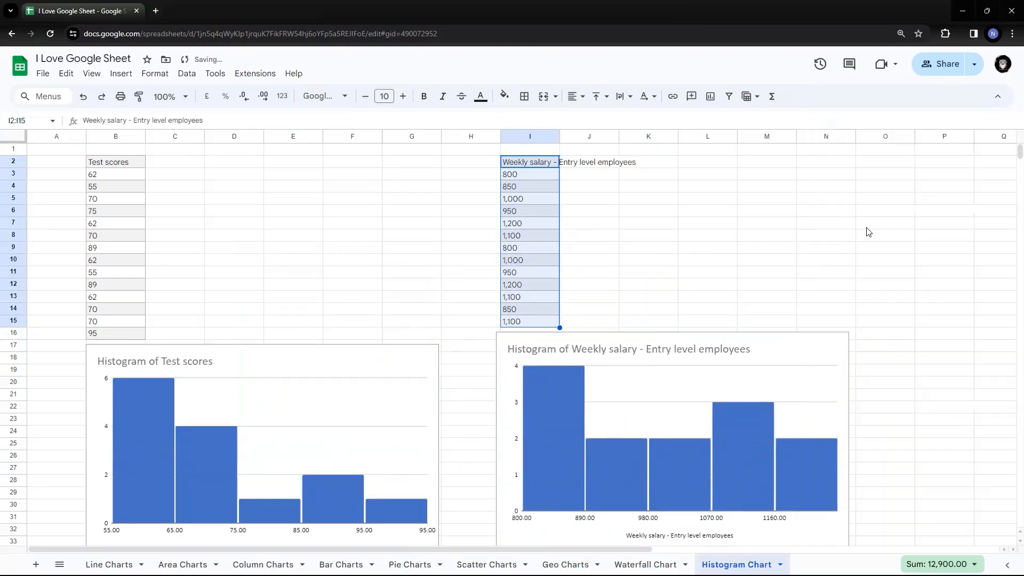
Examine the weekly salary histogram's bars, salary ranges and vertical axis, comparing its horizontal axis with that of the Test scores histogram.
scroll(874, 241, down, 3)
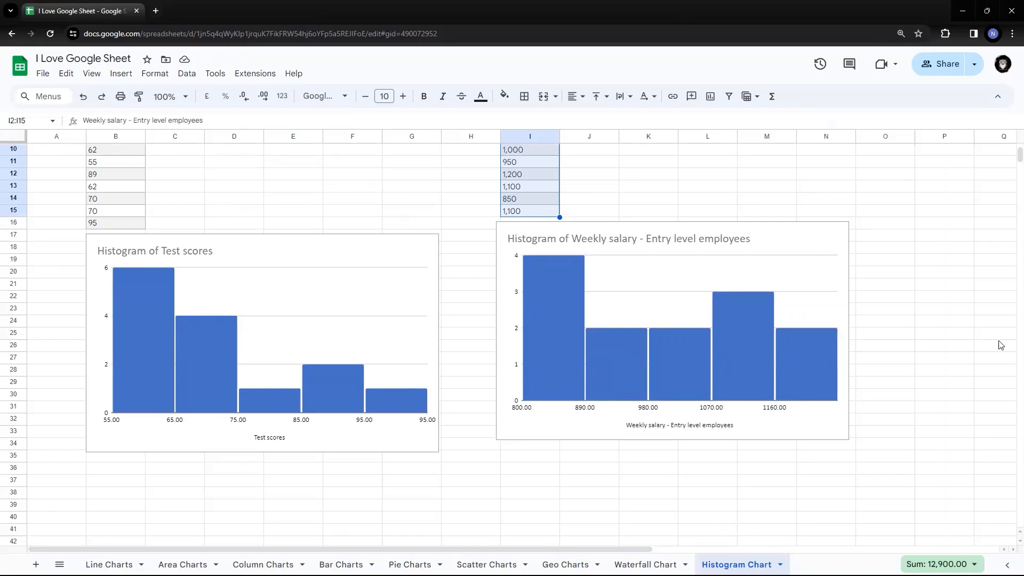
scroll(995, 344, up, 2)
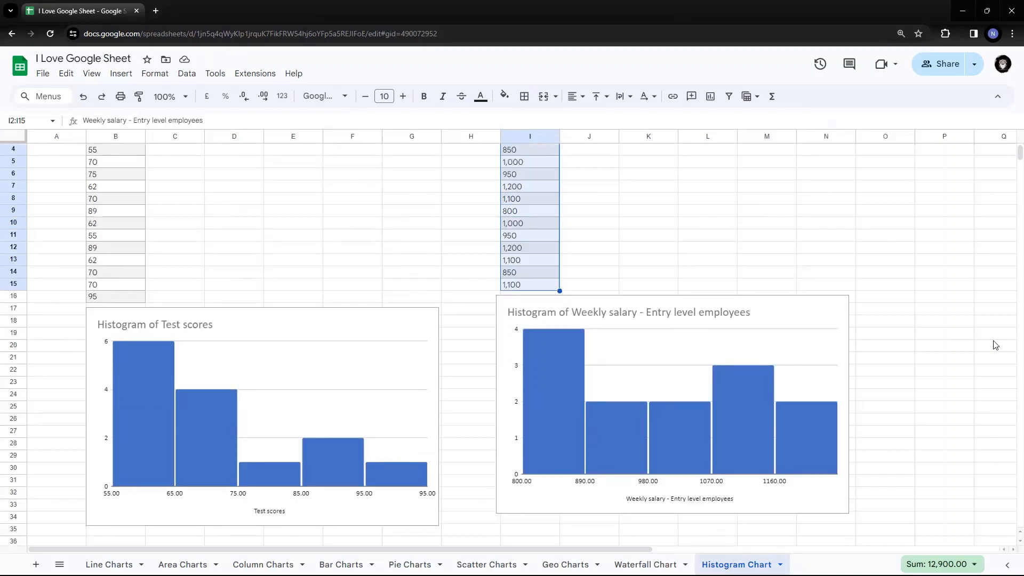
scroll(970, 344, up, 1)
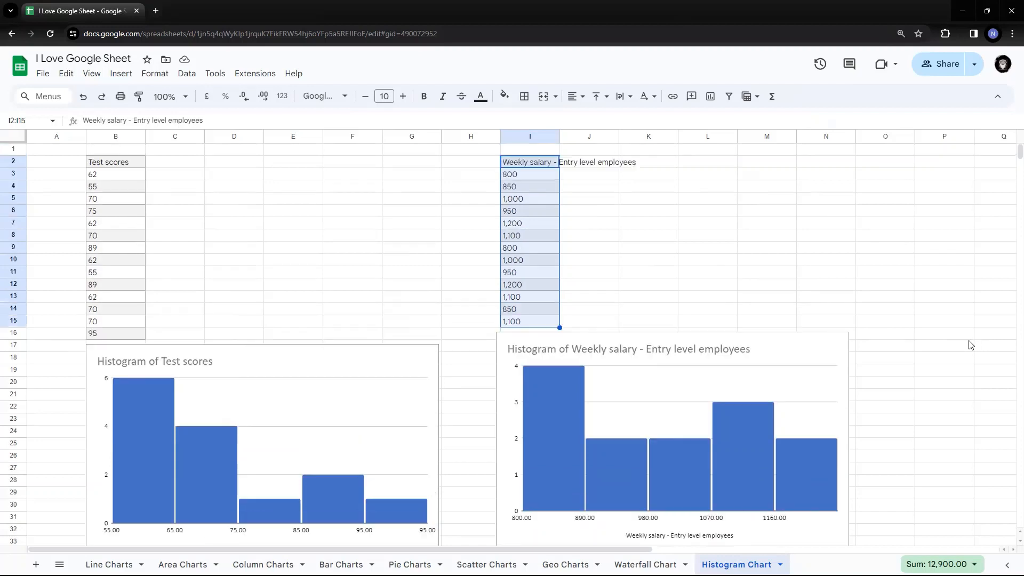
scroll(970, 344, down, 1)
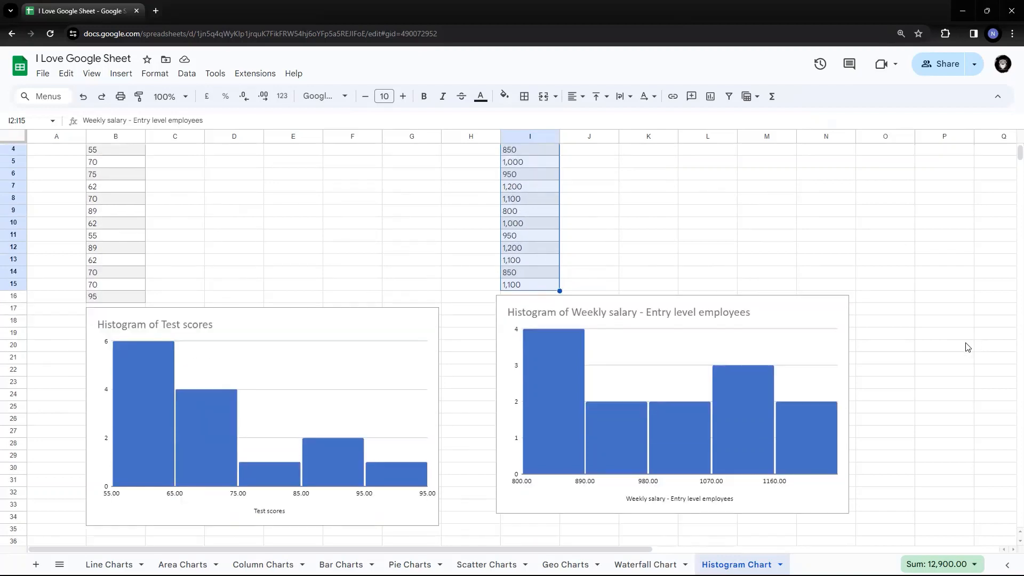
click(557, 457)
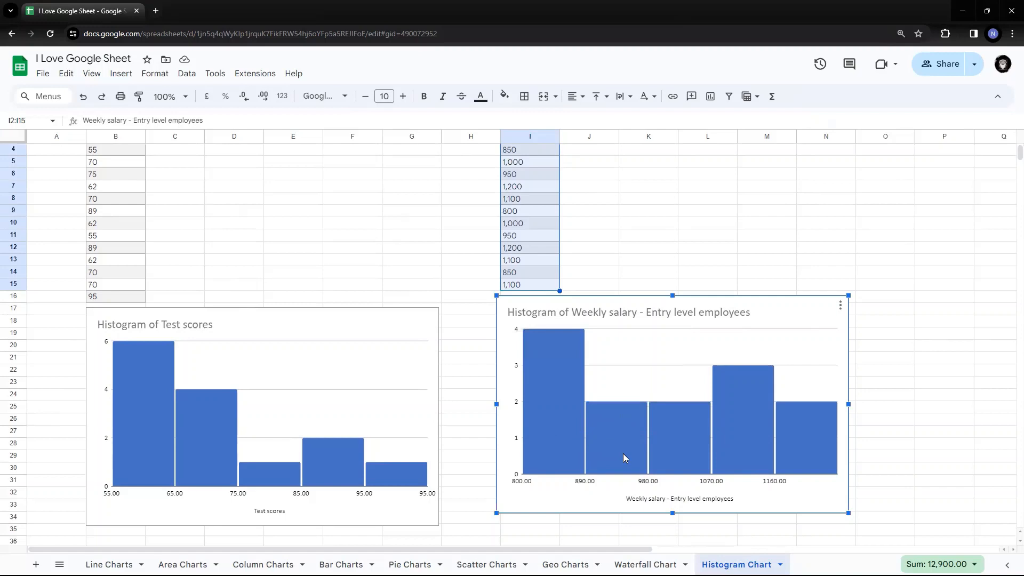
double_click(582, 457)
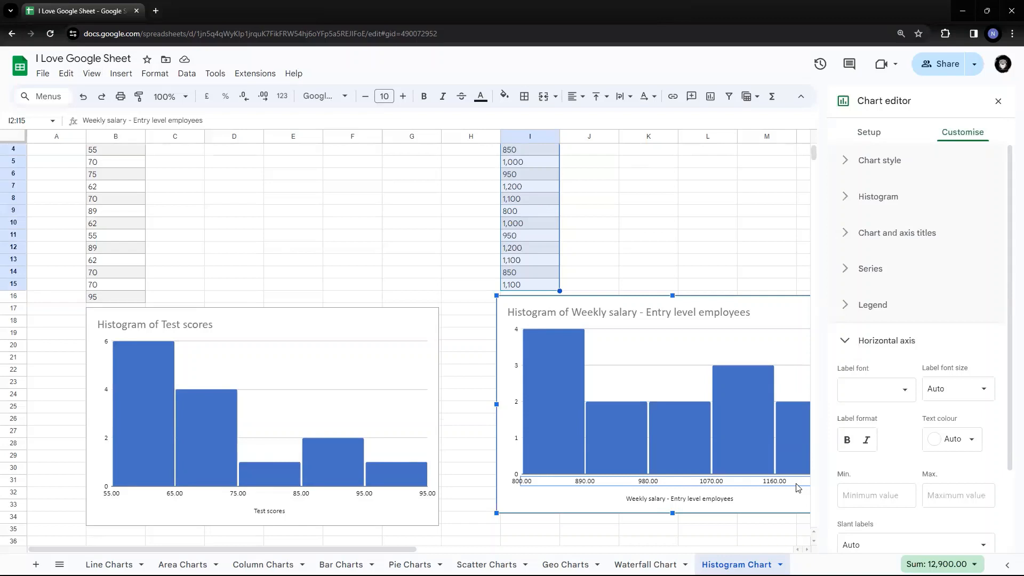
click(318, 495)
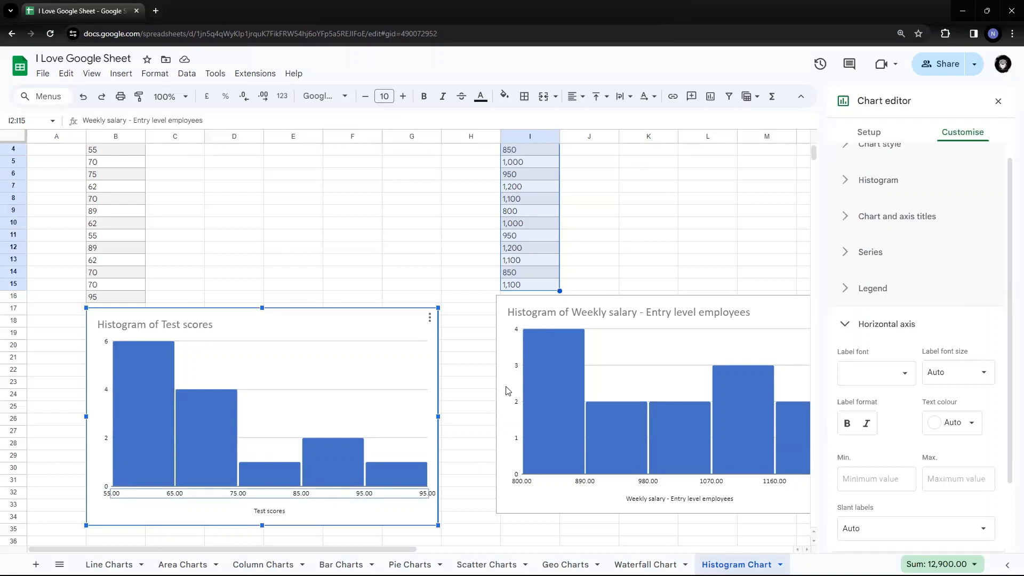
click(515, 352)
click(516, 354)
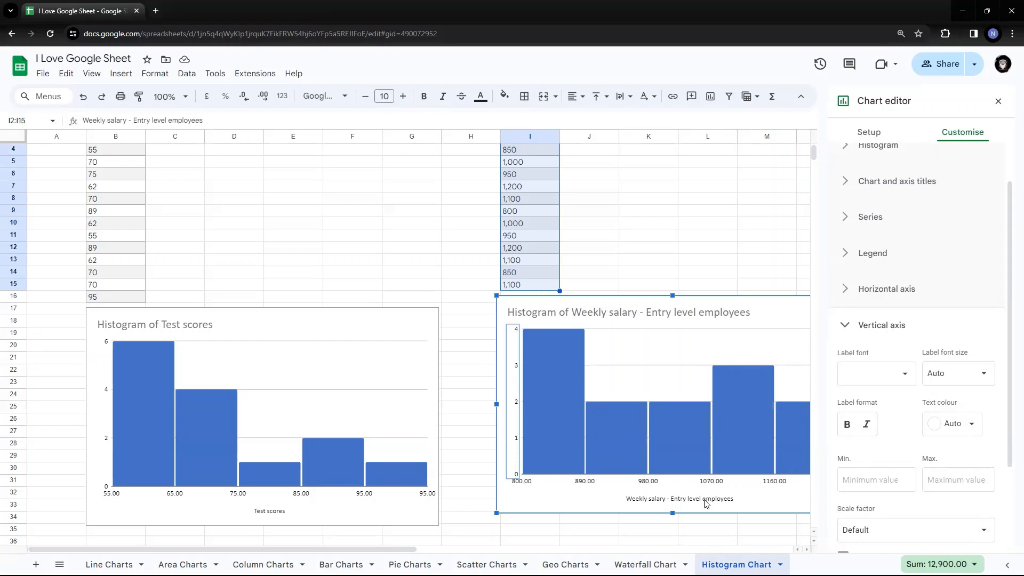
click(693, 483)
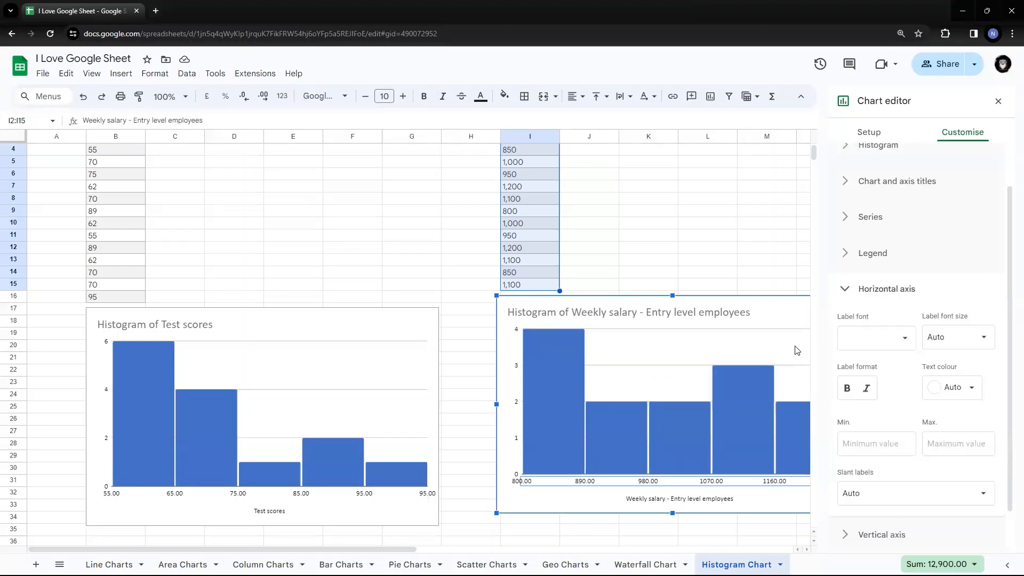
click(998, 100)
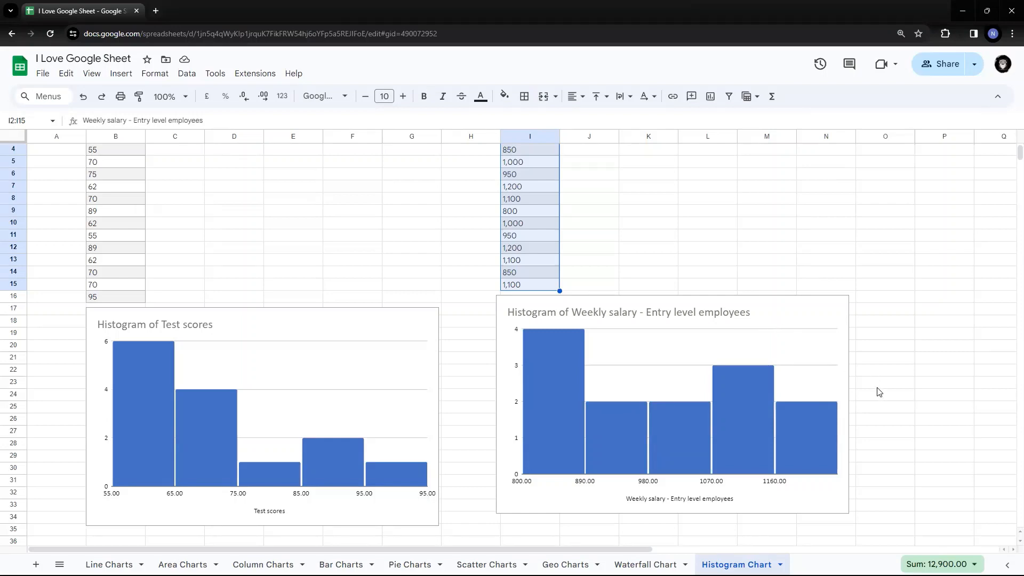
scroll(879, 392, up, 1)
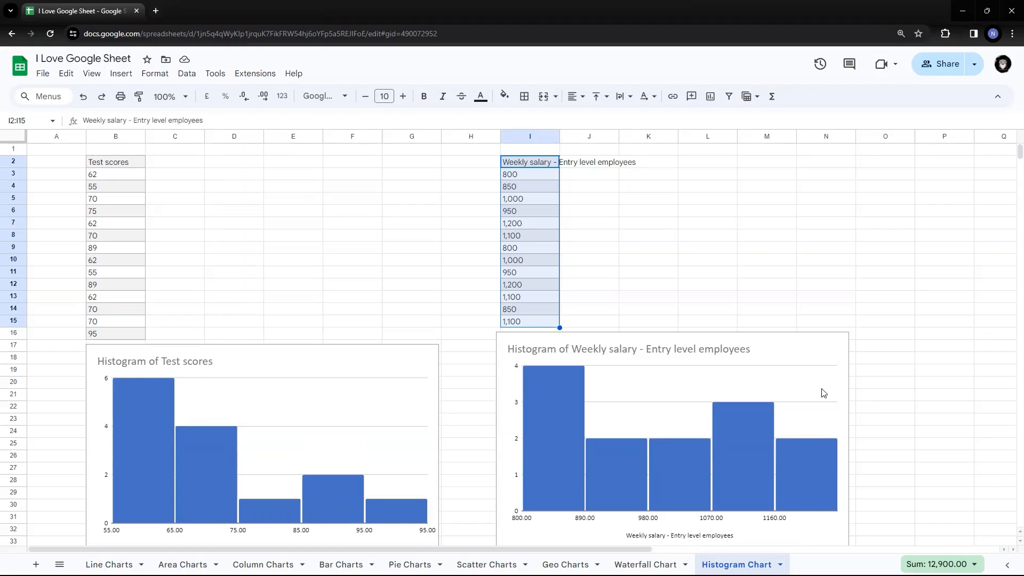
click(659, 288)
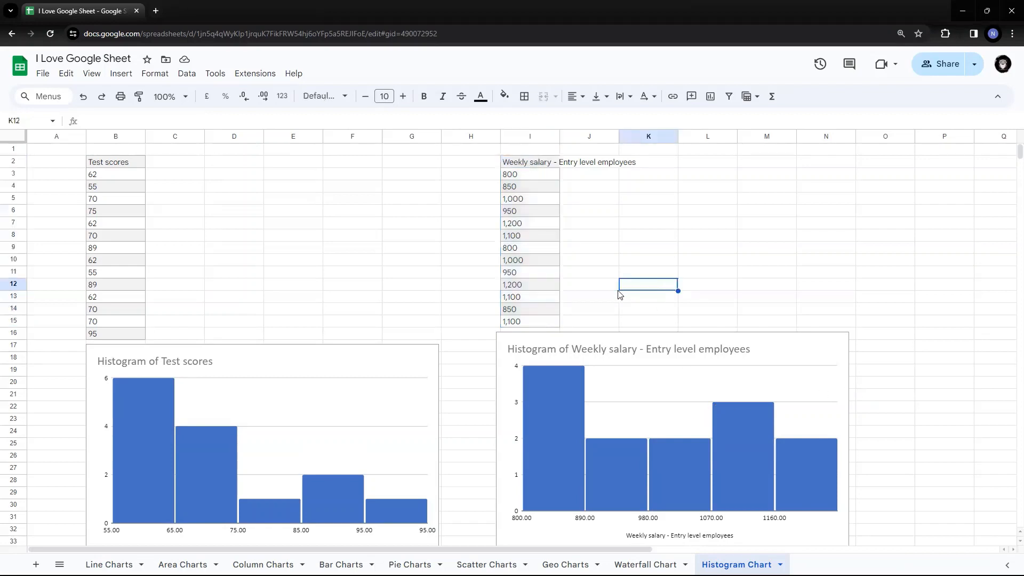